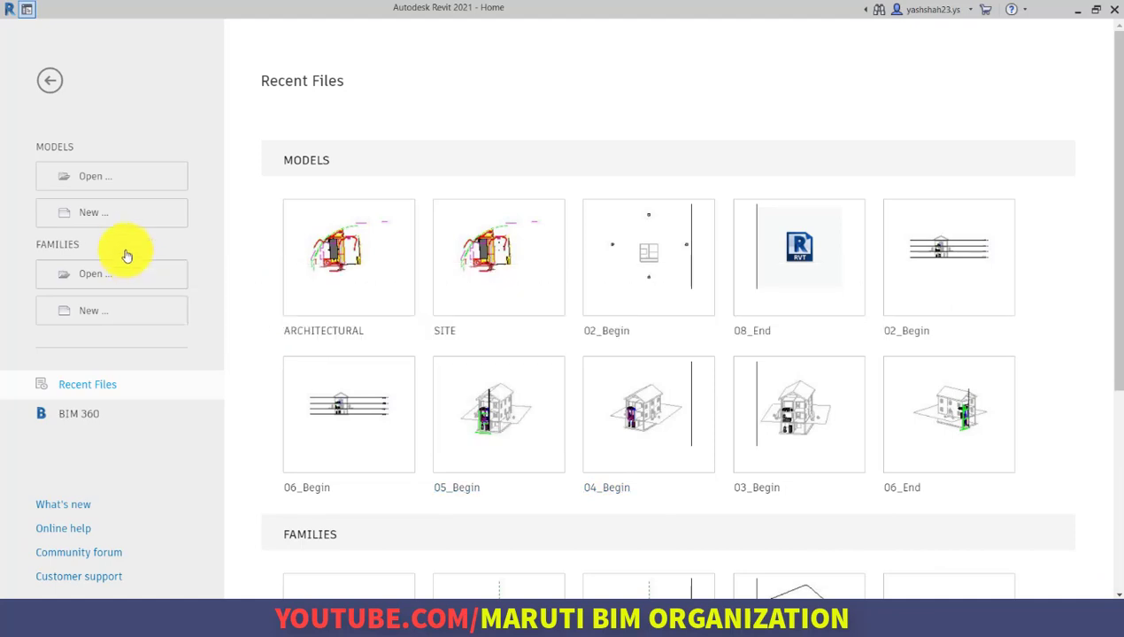
- Create a new project from the default.rte template in the English-Imperial templates folder
click(107, 219)
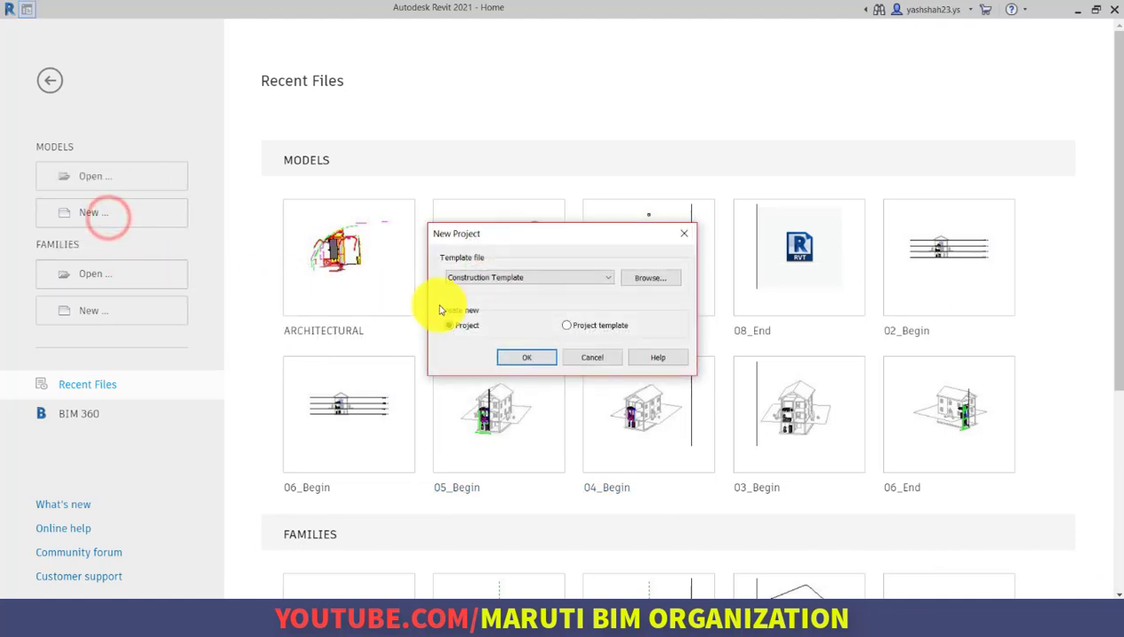
click(646, 278)
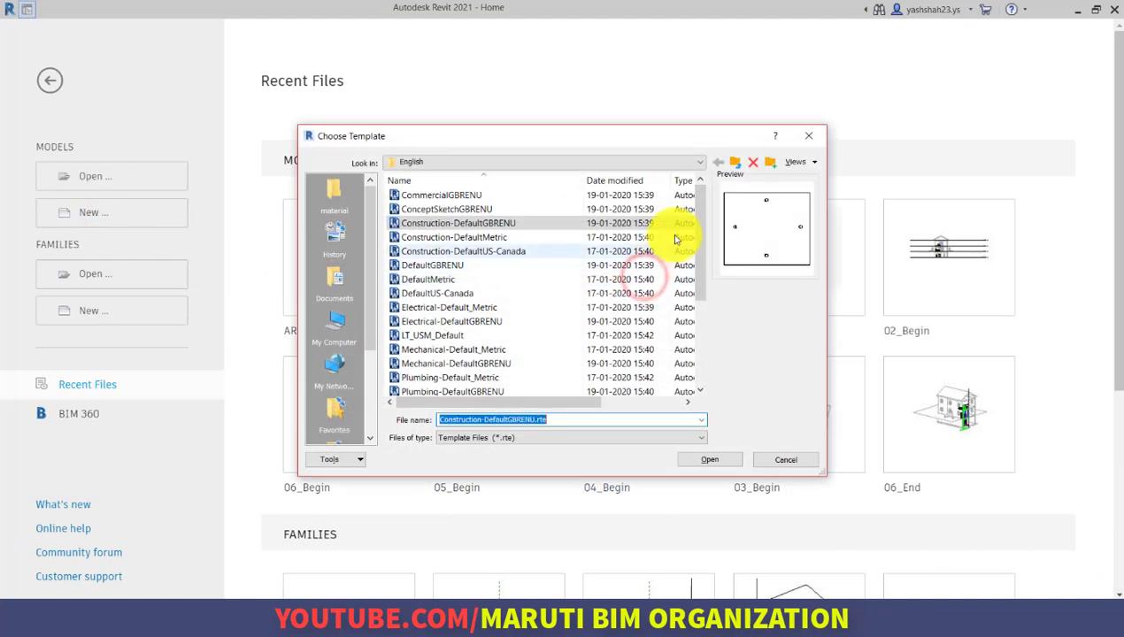
click(734, 162)
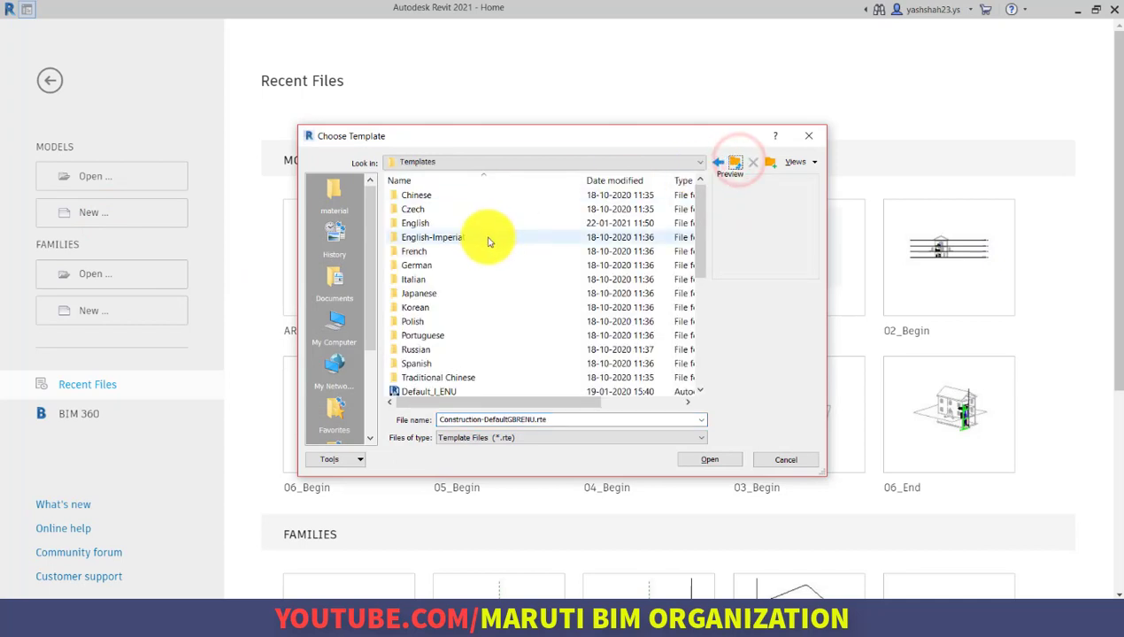
double_click(490, 239)
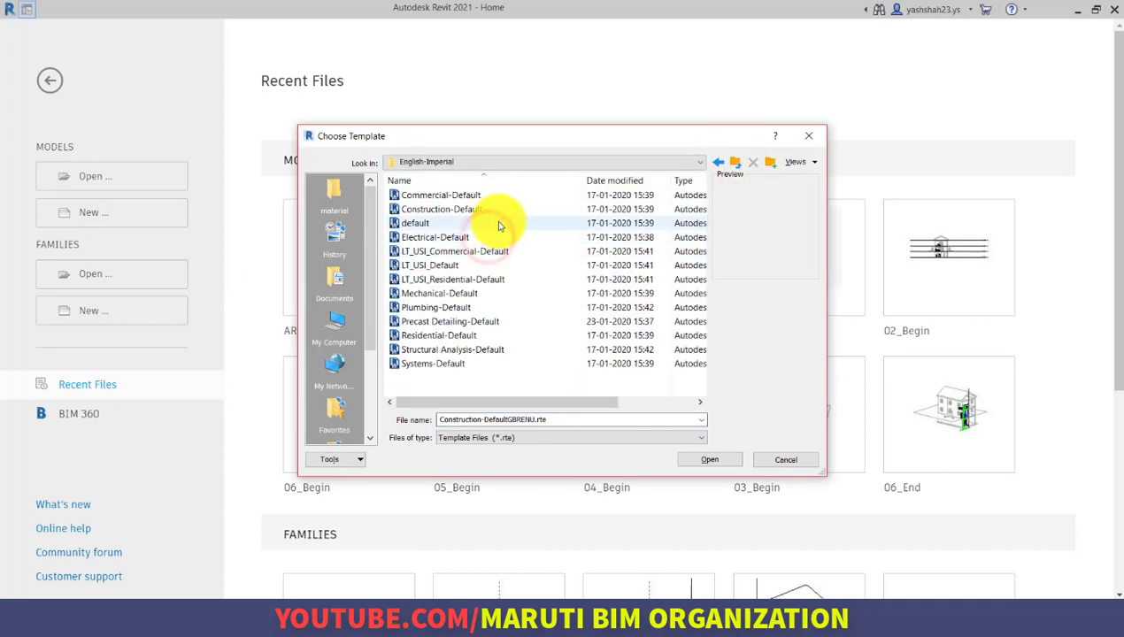
click(499, 223)
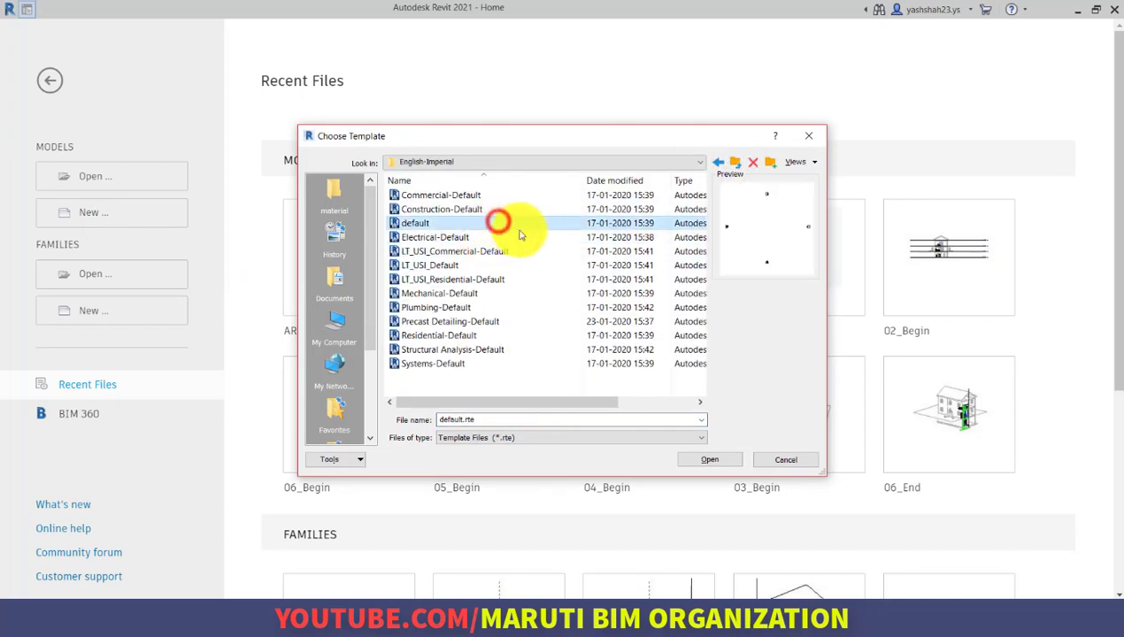
click(711, 460)
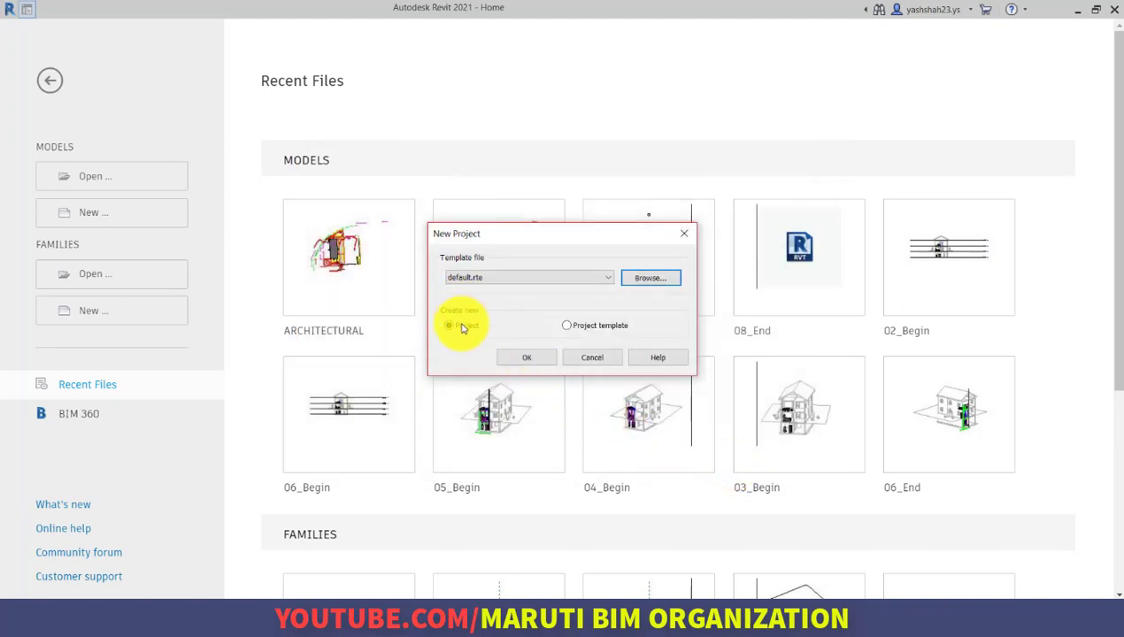
click(540, 359)
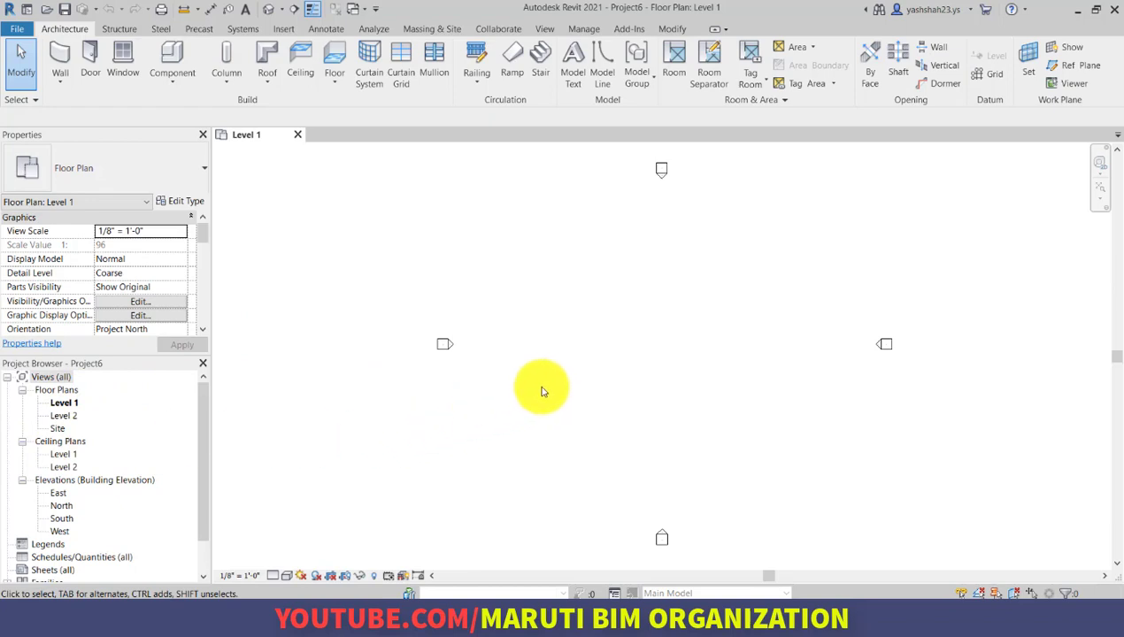
click(89, 78)
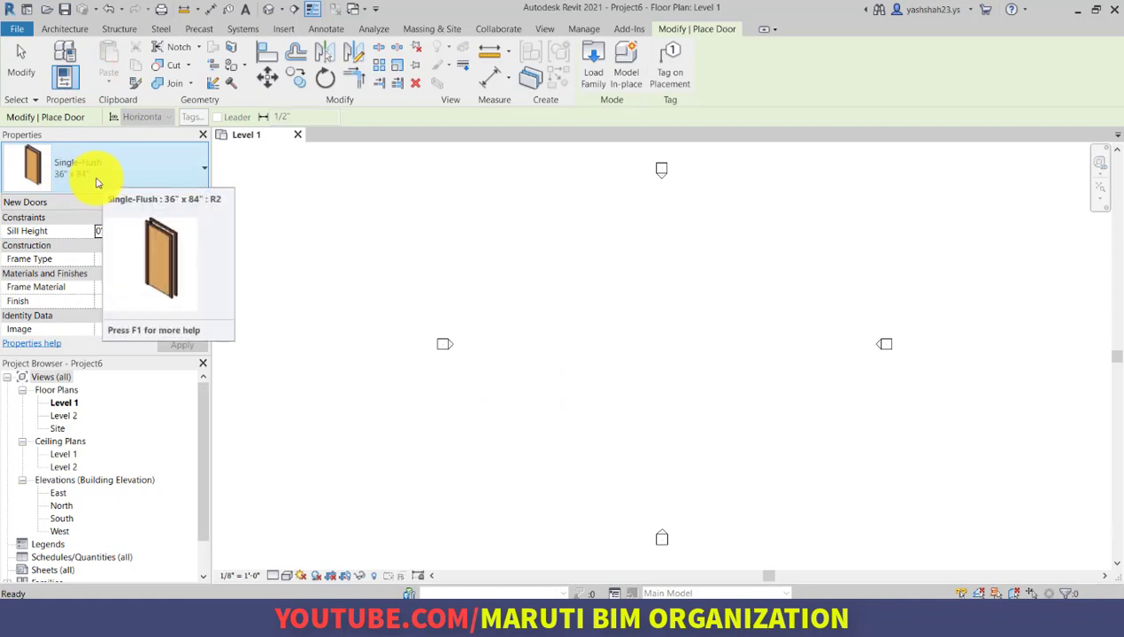
click(27, 79)
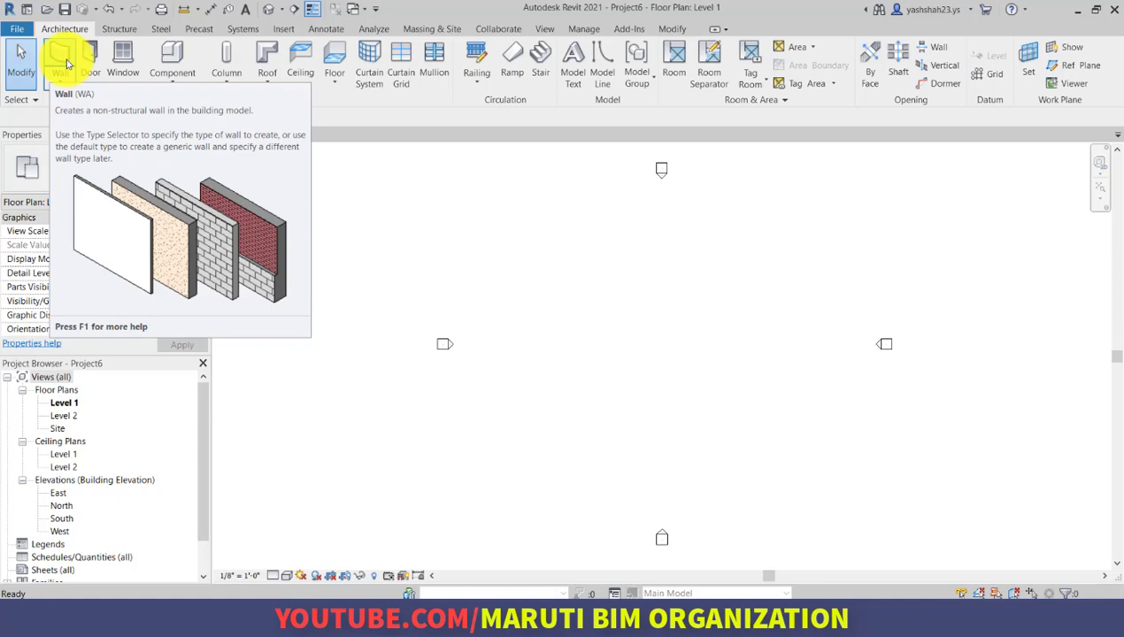
click(704, 423)
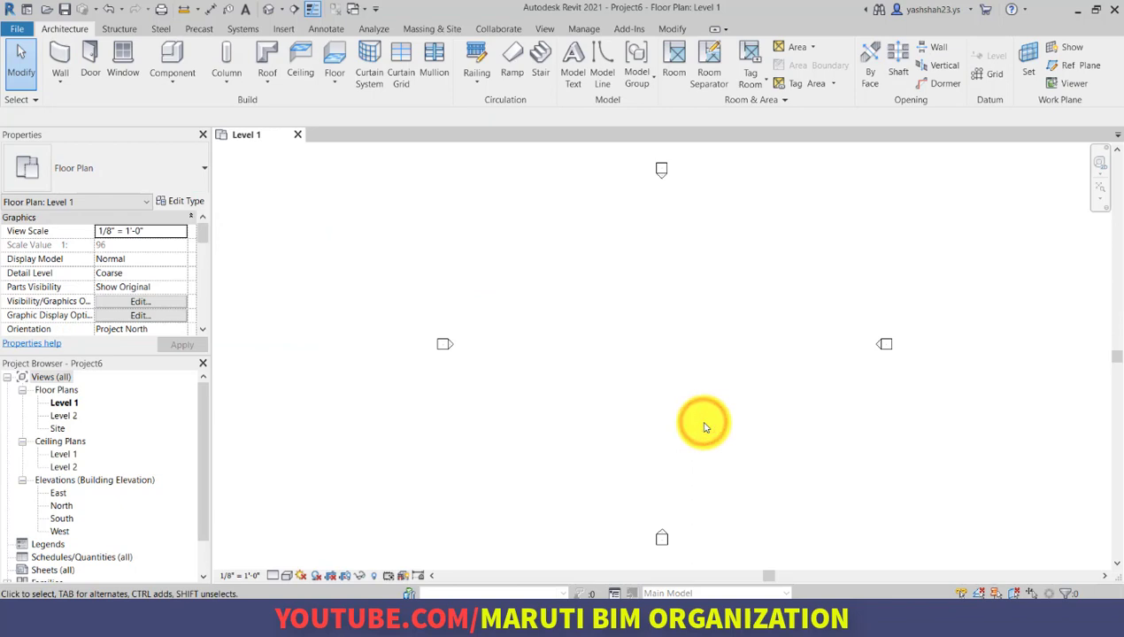
- Start the Wall tool with the Exterior - Brick and CMU on MTL. Stud wall type
key(w)
key(a)
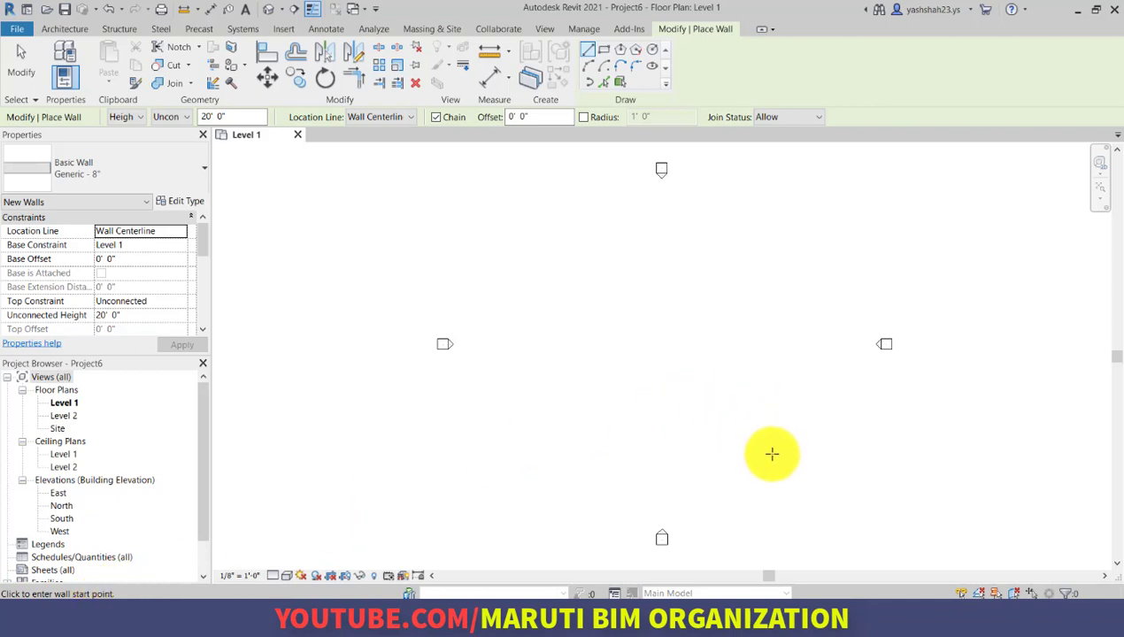
click(191, 171)
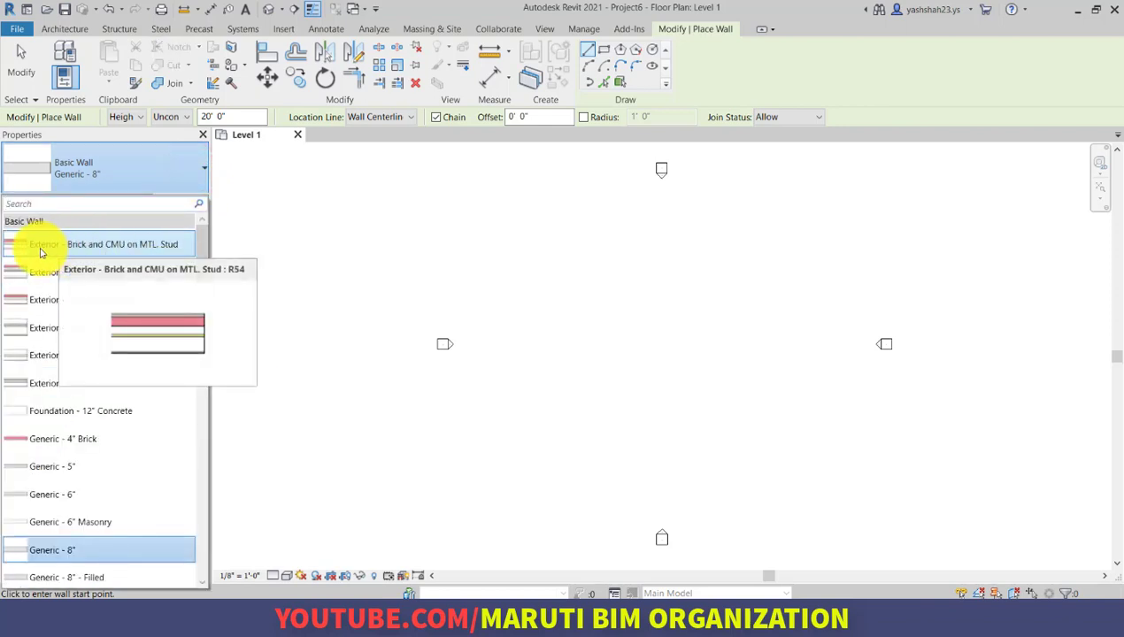
click(147, 249)
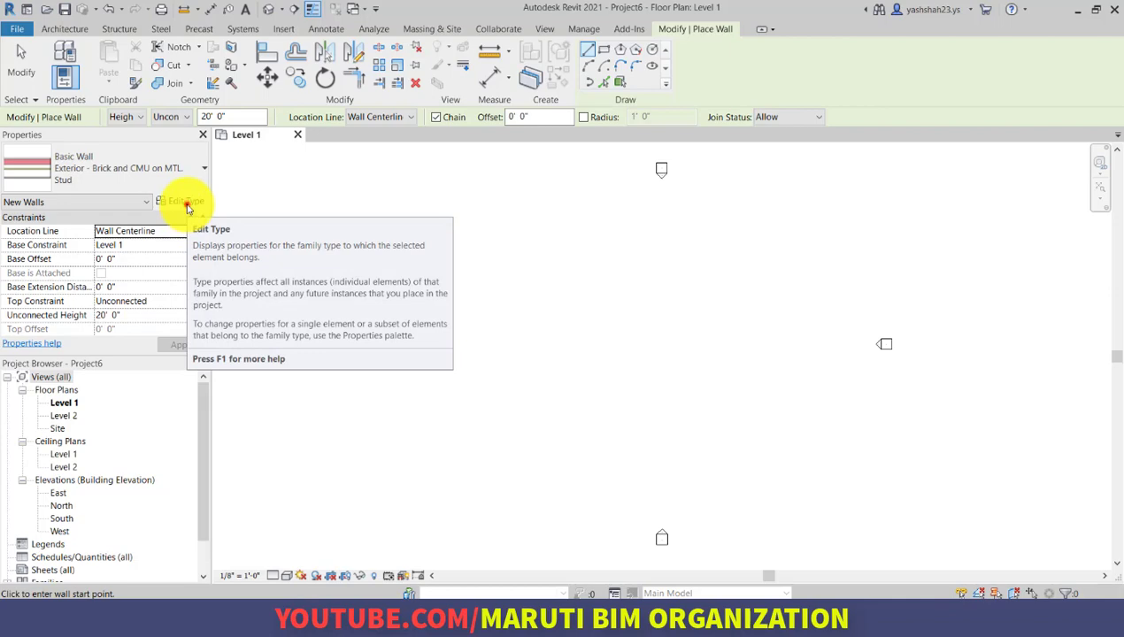
- Open the layer structure of the brick and CMU wall type and show its floor plan preview beside the layers
click(186, 205)
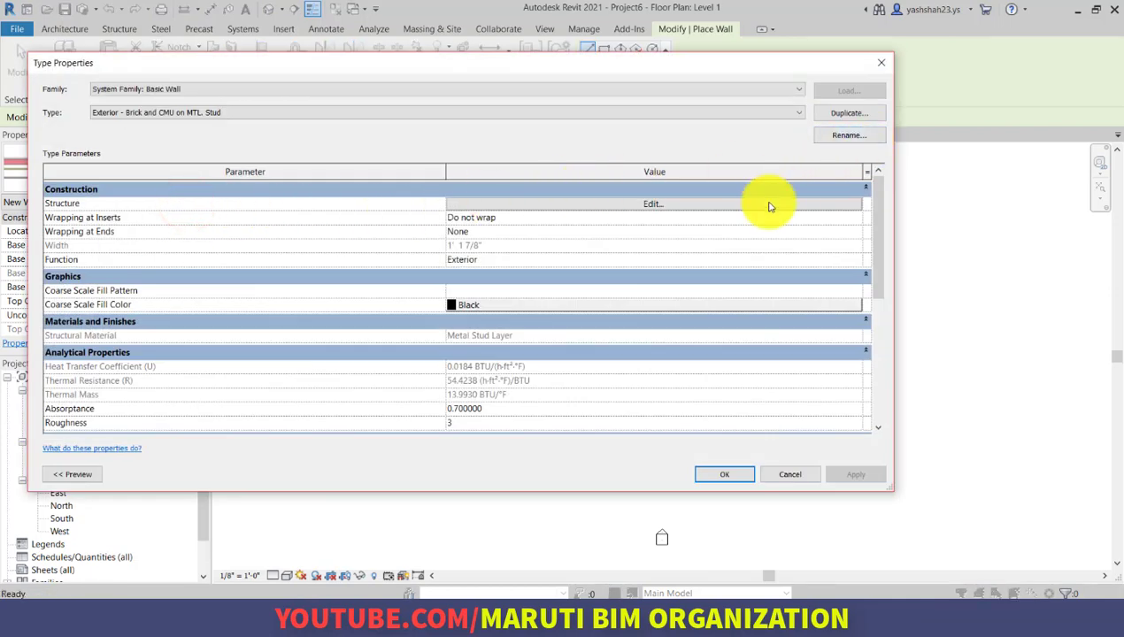
click(770, 205)
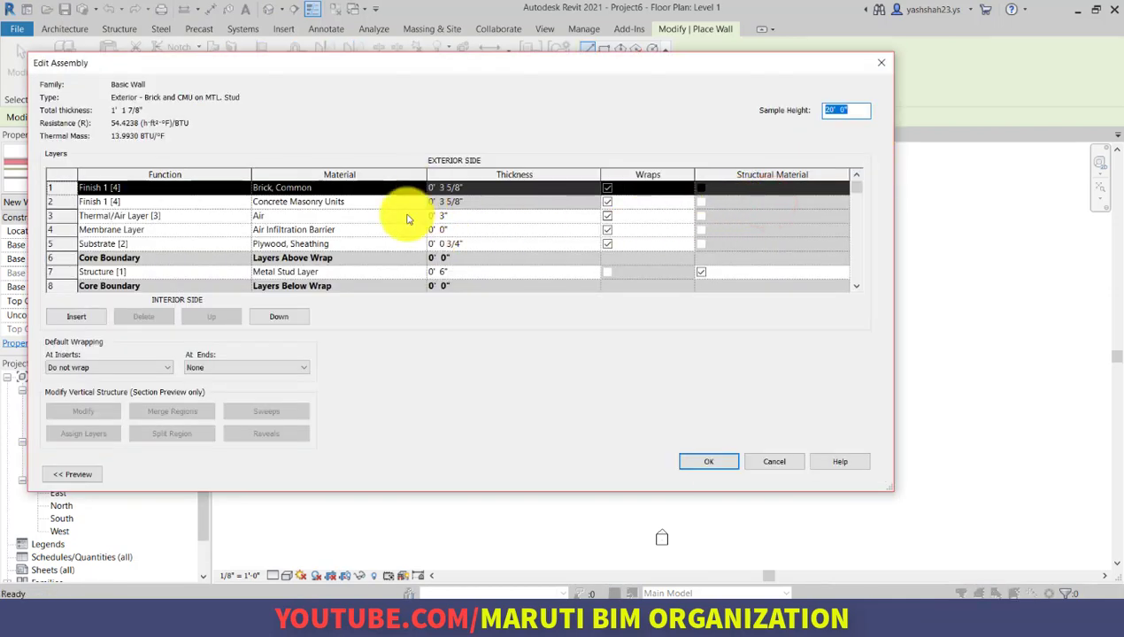
click(90, 475)
drag(306, 69, 402, 84)
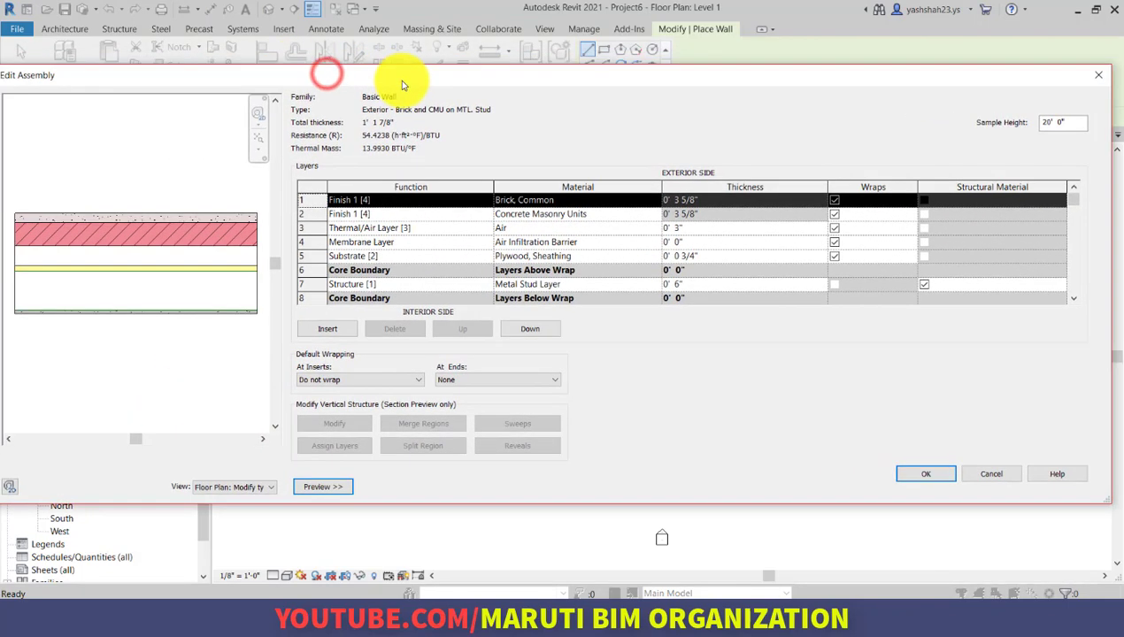
- Examine the functions of the wall type's layers from the exterior to the interior side, leaving the type properties without changes
click(410, 217)
click(410, 230)
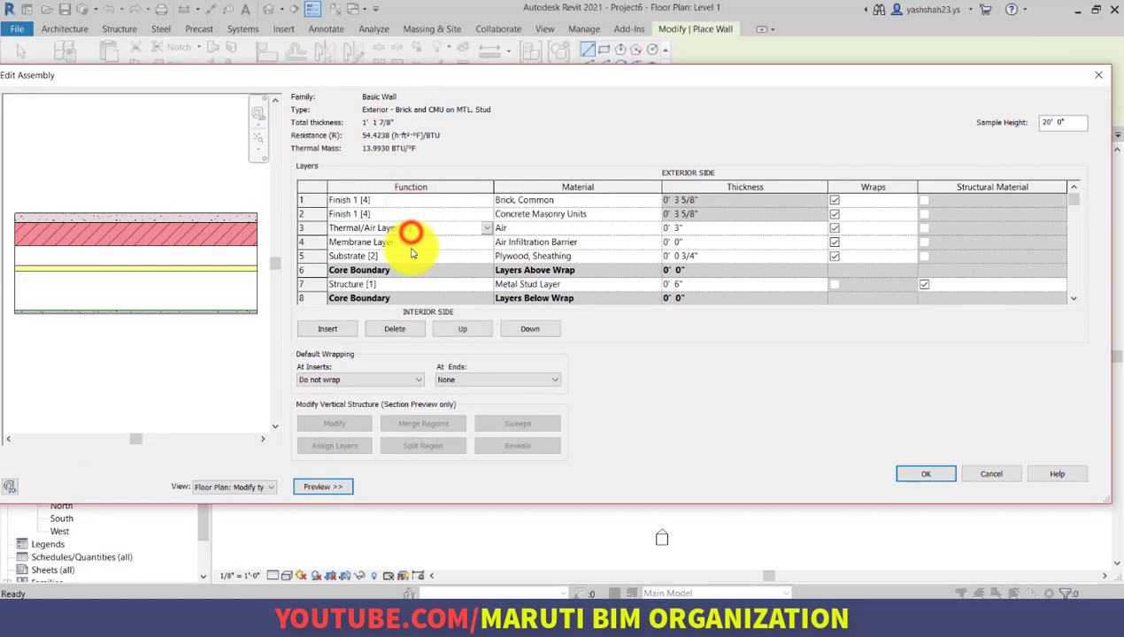
click(411, 244)
click(410, 255)
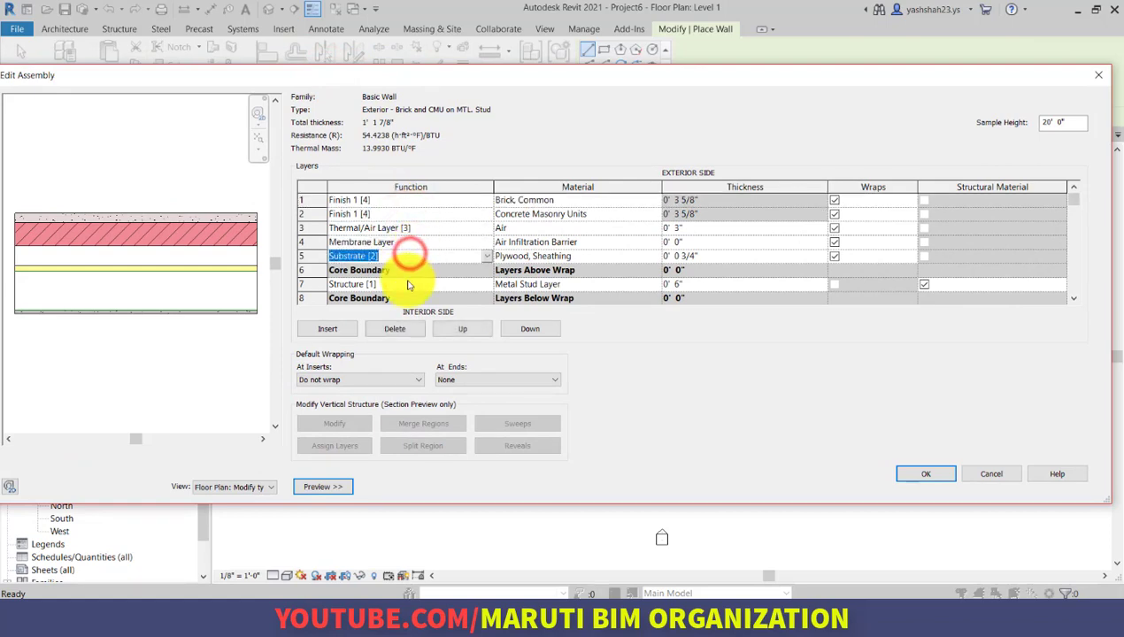
click(408, 284)
scroll(436, 256, down, 2)
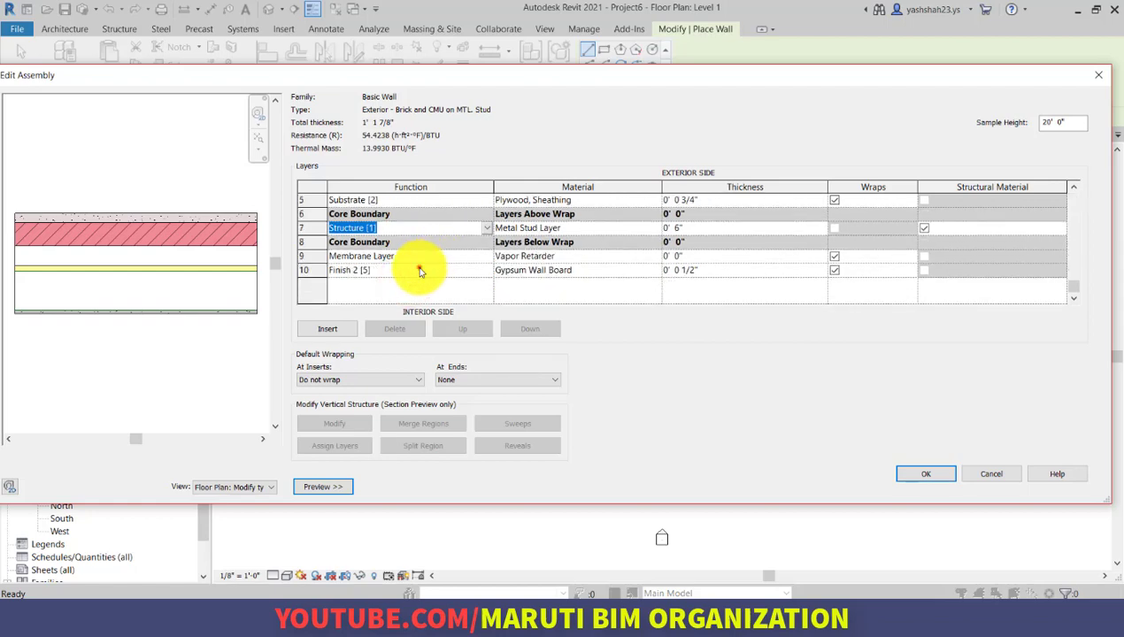
click(417, 266)
click(414, 255)
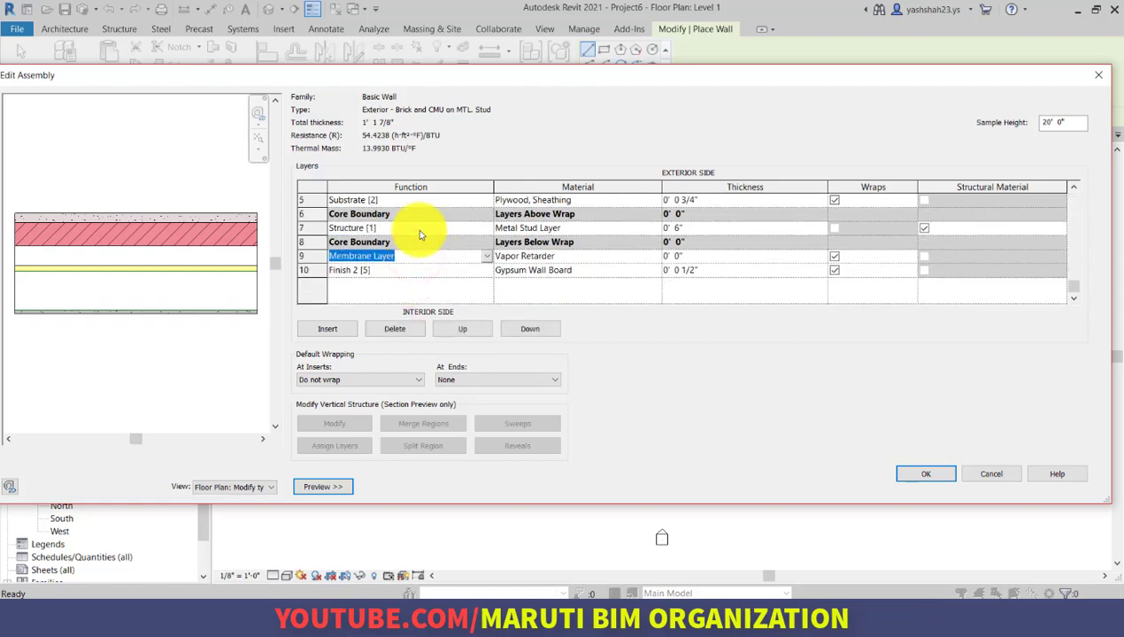
scroll(437, 240, up, 2)
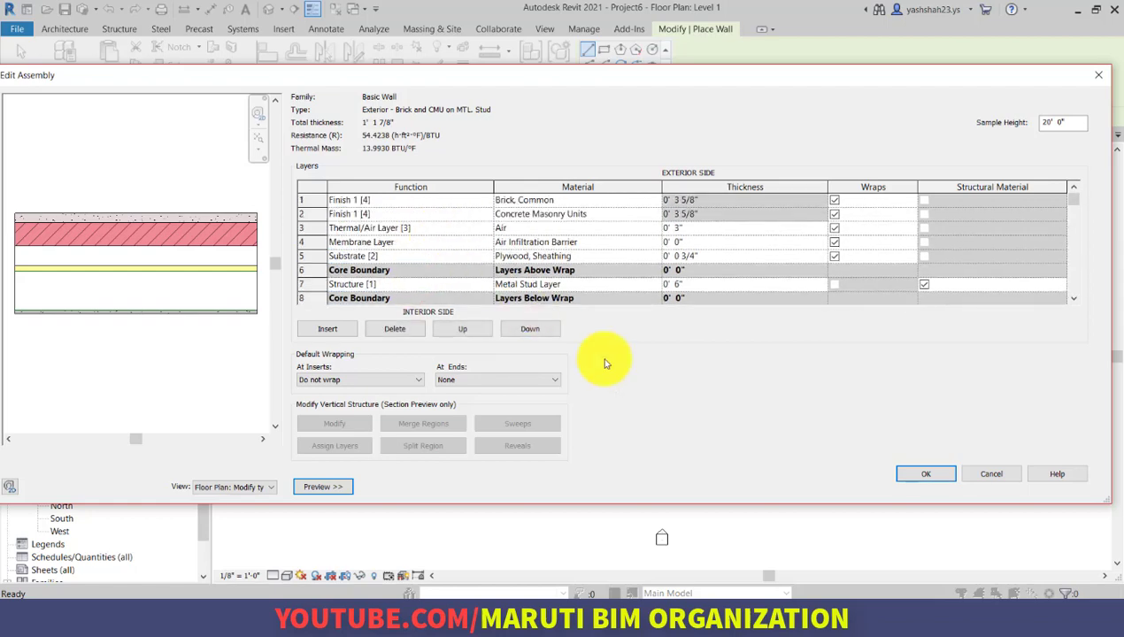
click(972, 479)
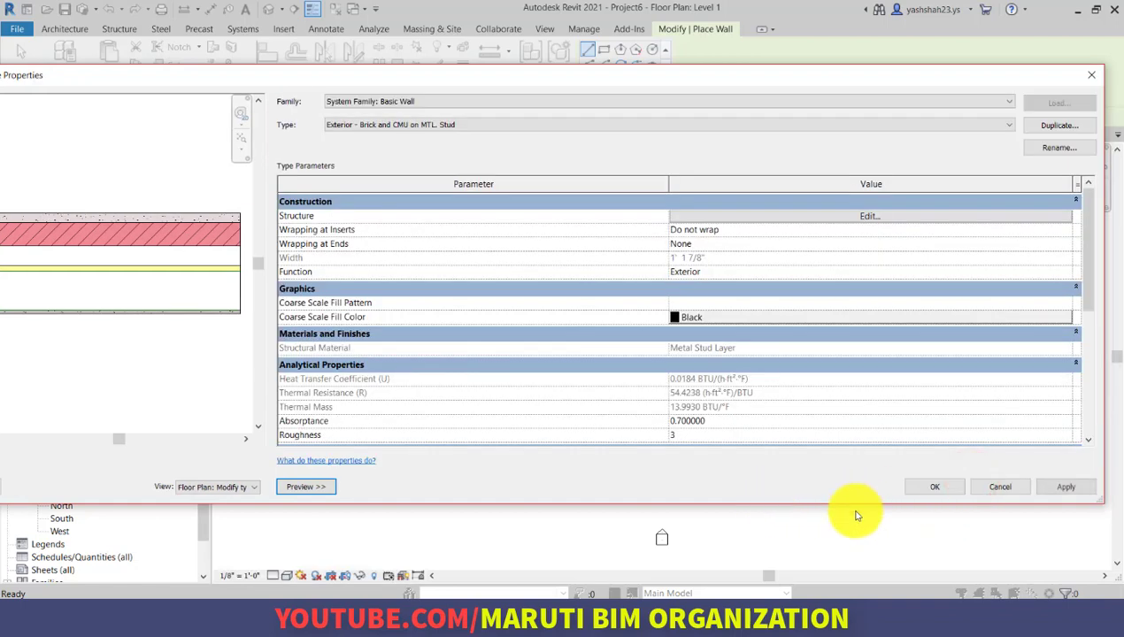
click(999, 489)
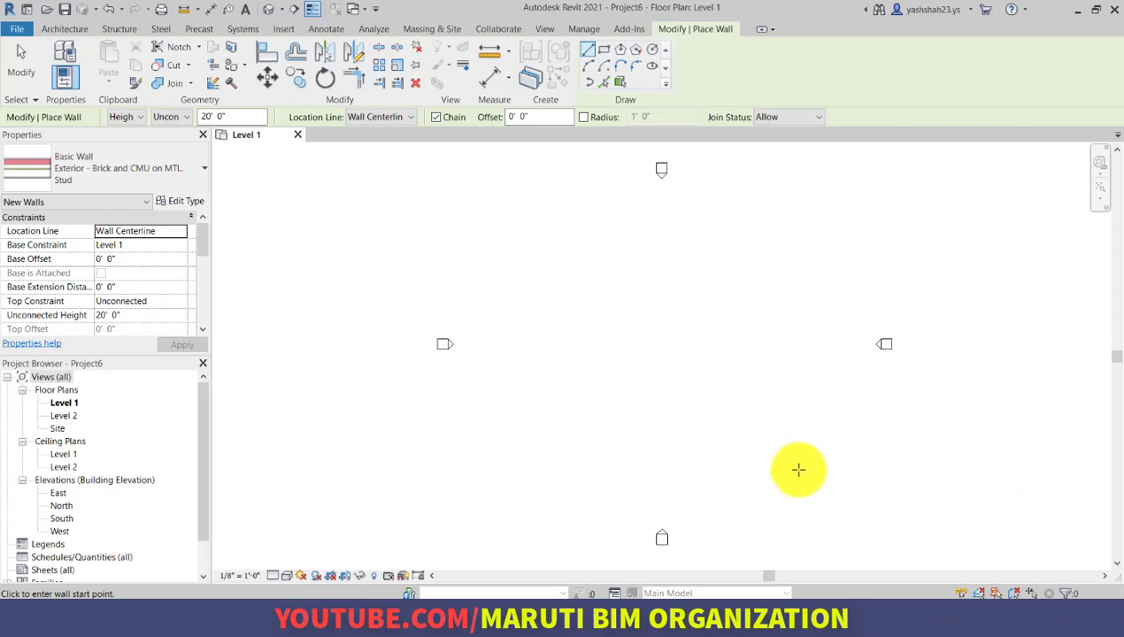
- Draw three chained exterior walls on Level 1: 100' leftward along the south, 80' up the west side, and 100' rightward along the north
click(799, 469)
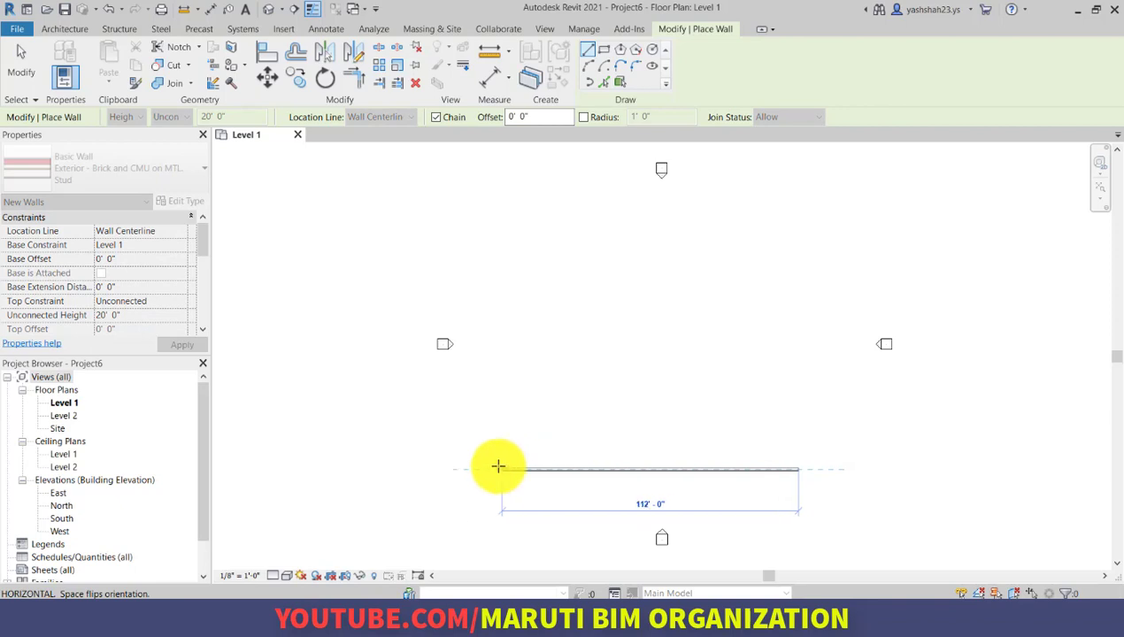
text(1)
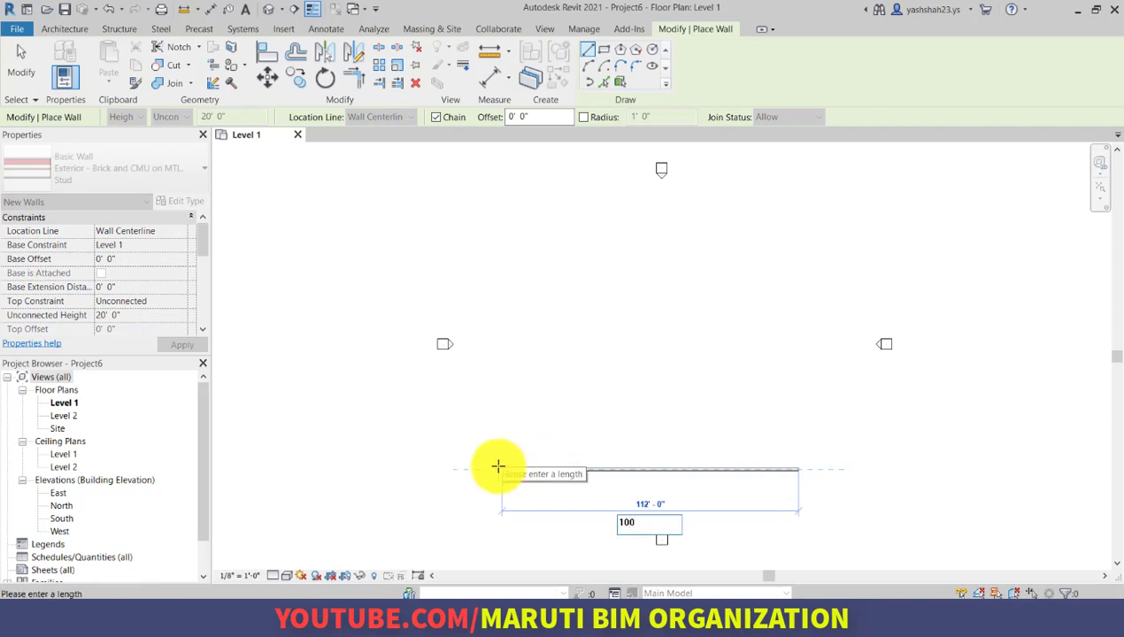
text(00)
key(Return)
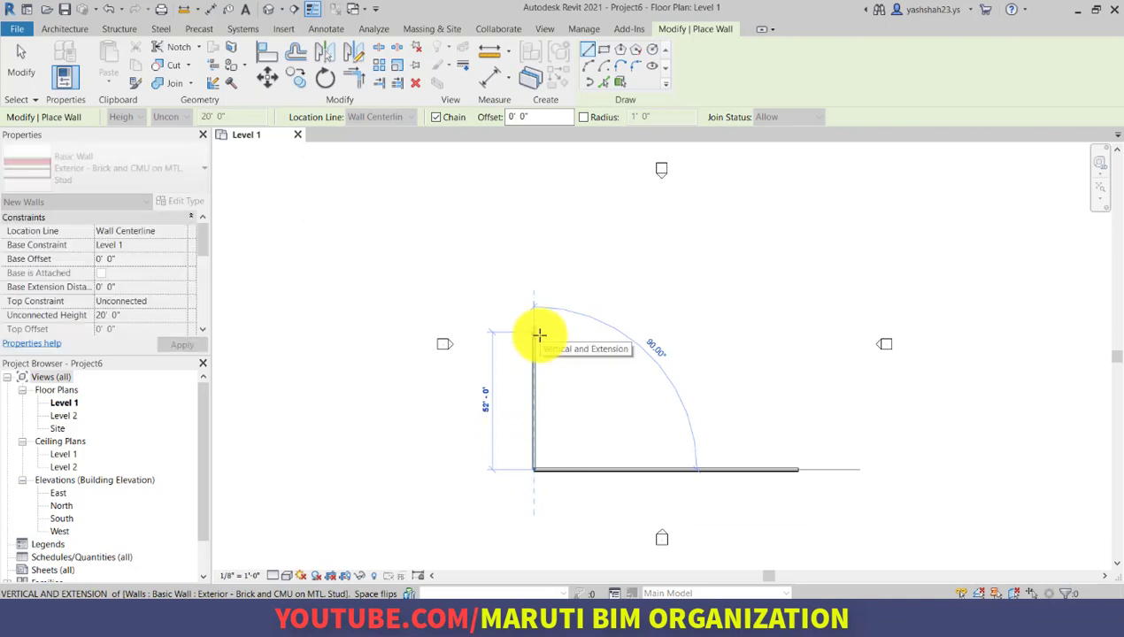
text(80)
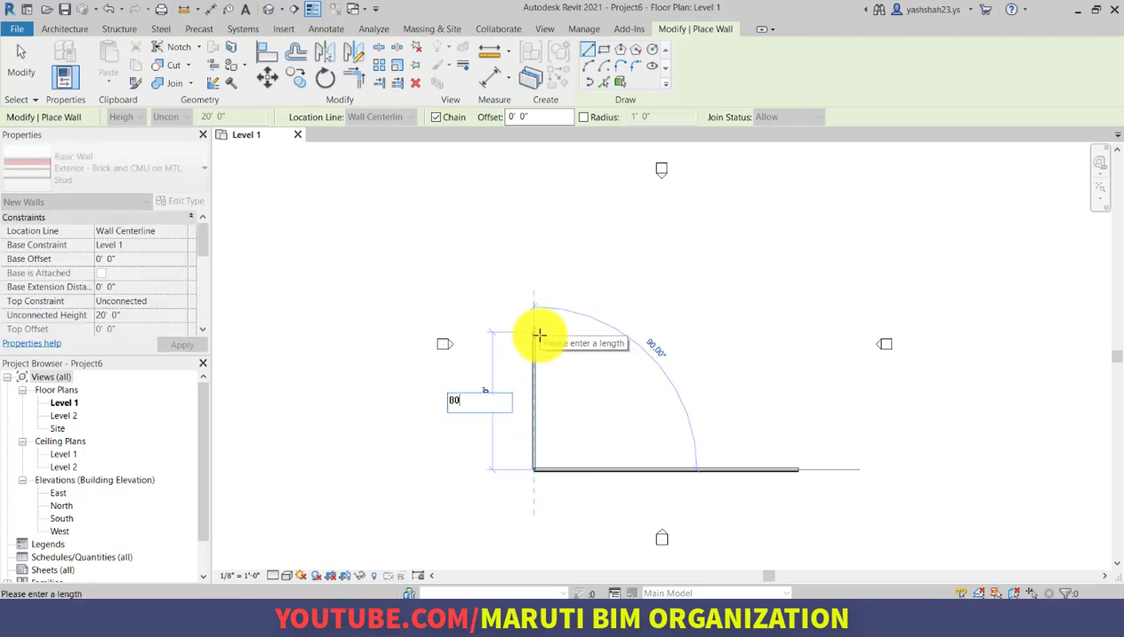
key(Return)
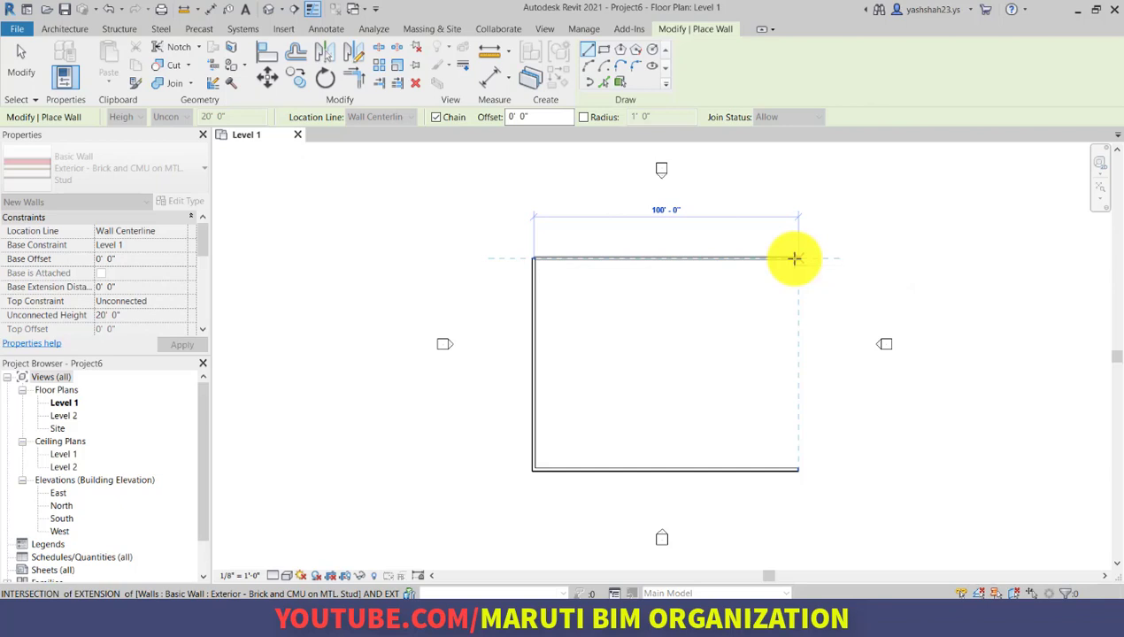
text(100)
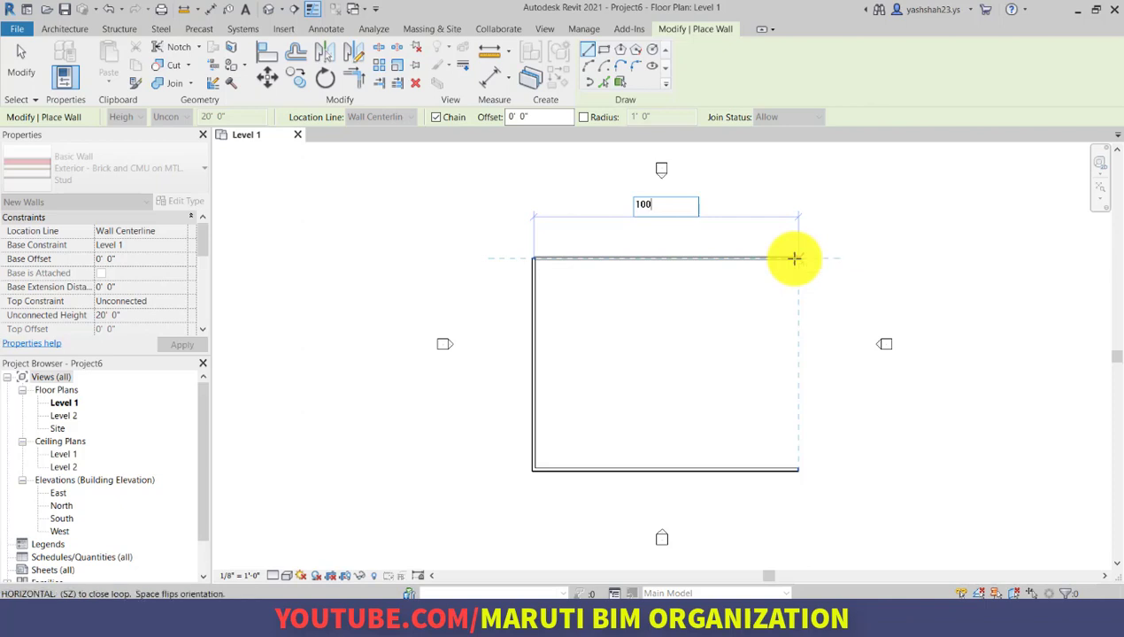
key(Return)
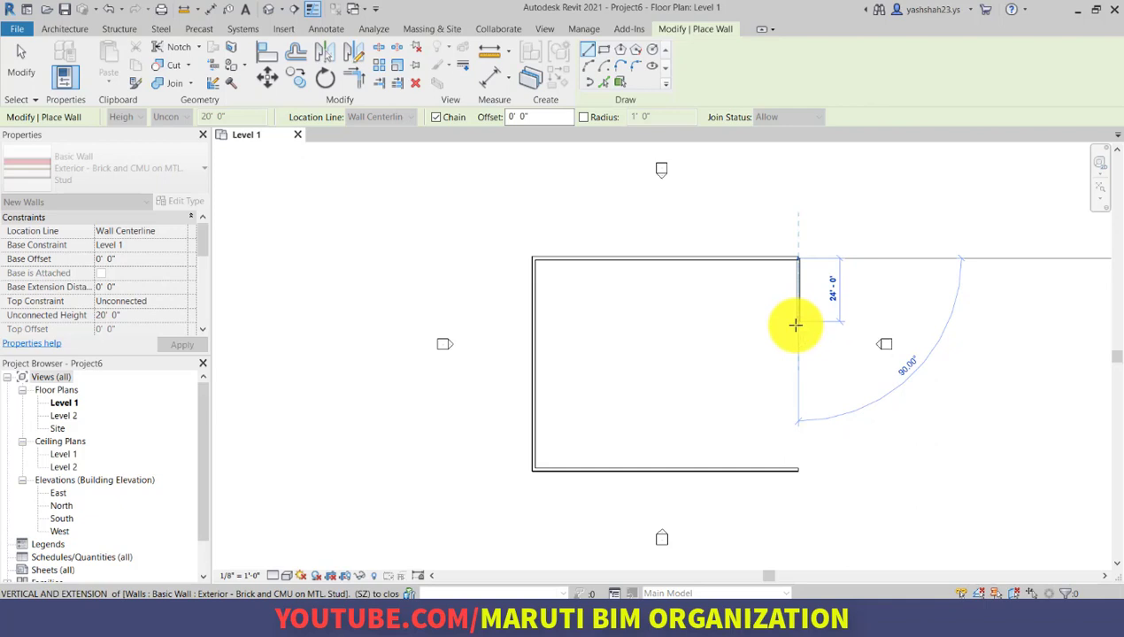
- Continue the wall chain from the northeast corner with a 16' segment southward and a 16' segment eastward, ending the Wall tool
text(16)
key(Return)
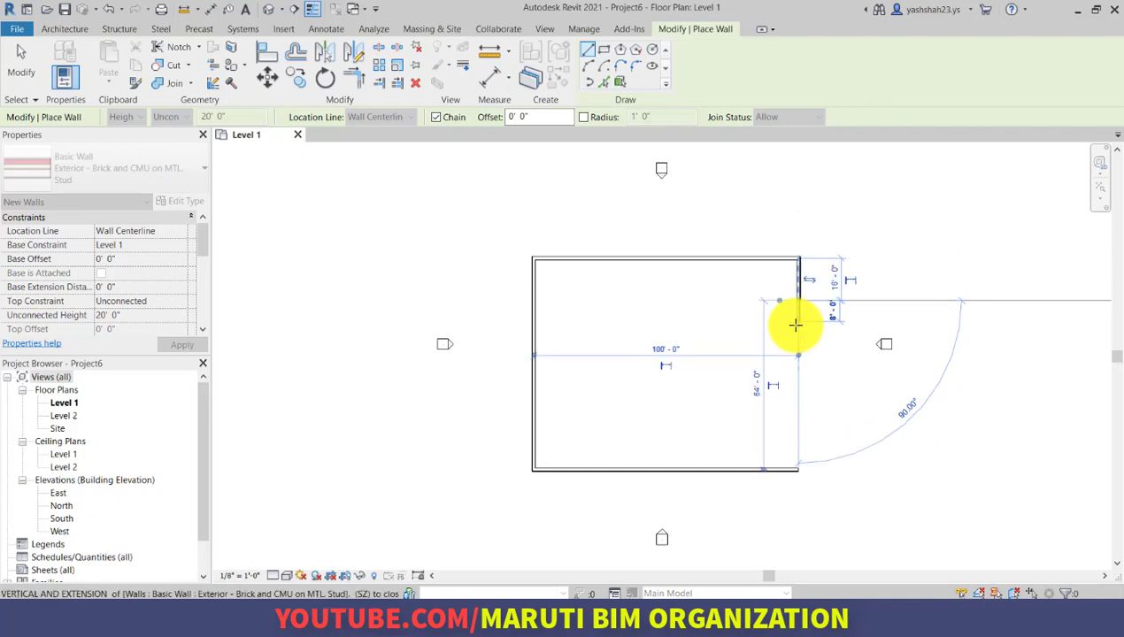
text(1)
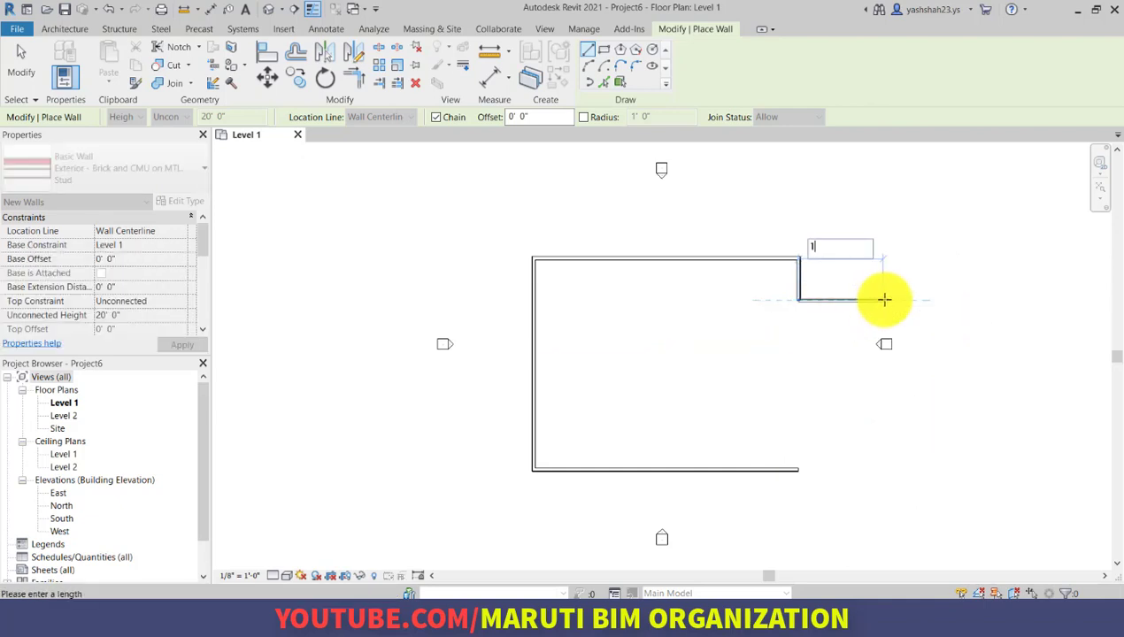
text(6)
key(Return)
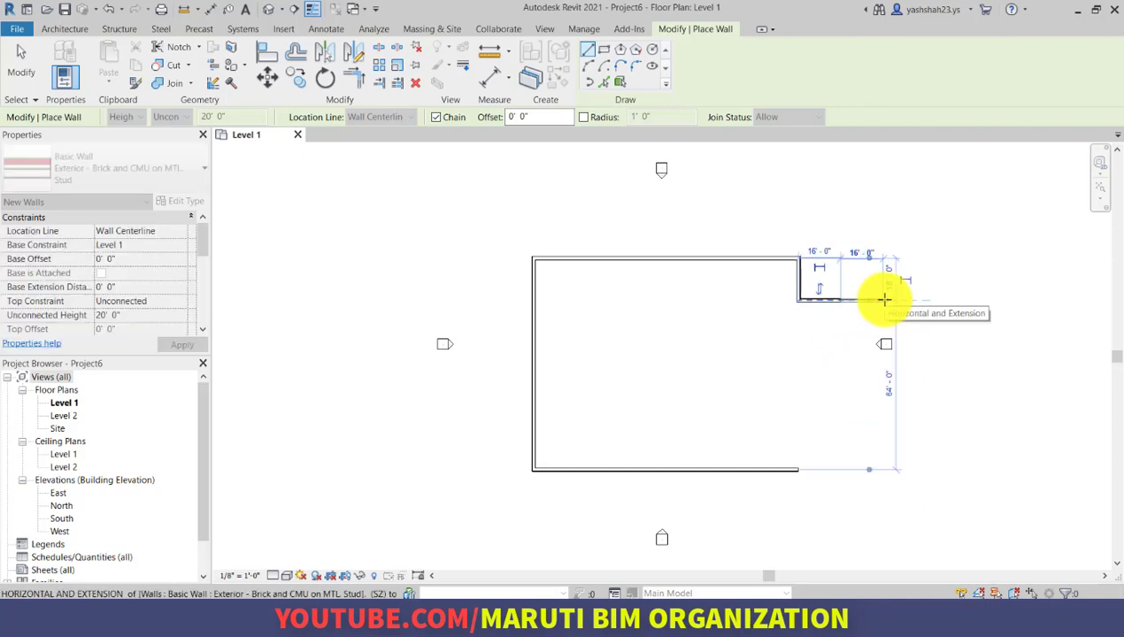
key(Escape)
key(Escape)
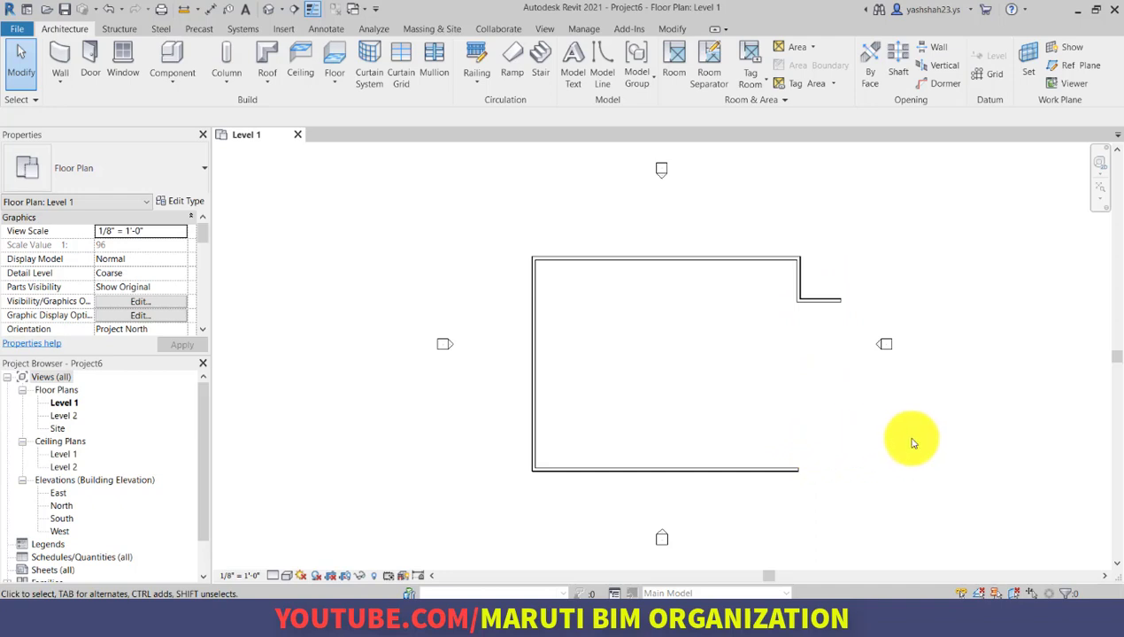
scroll(910, 440, up, 2)
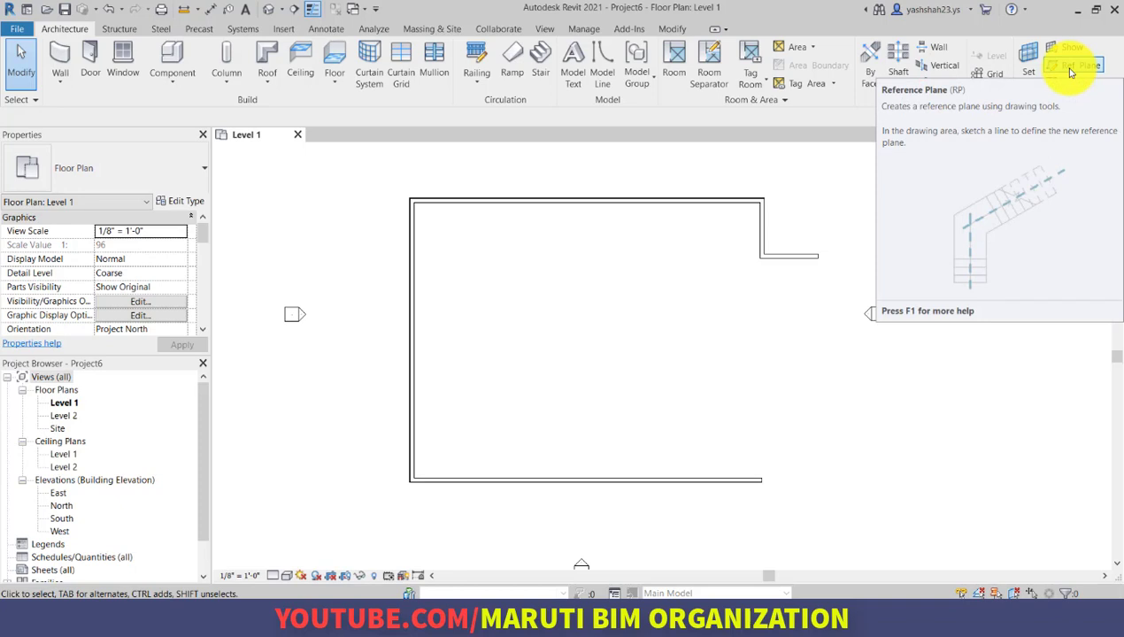
key(r)
key(p)
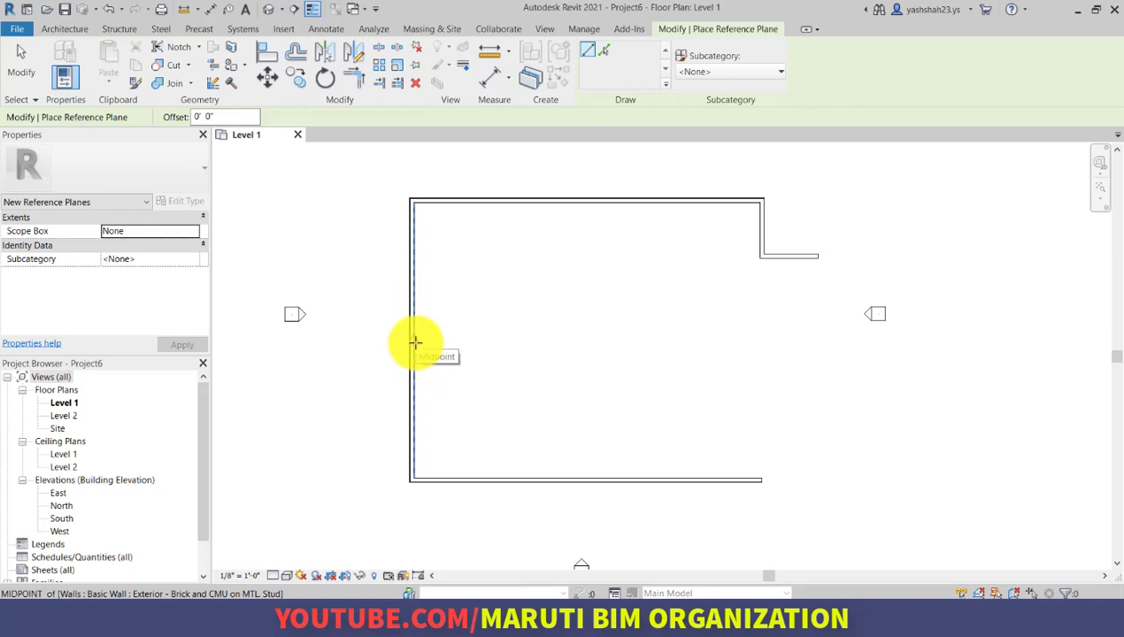
scroll(416, 342, up, 1)
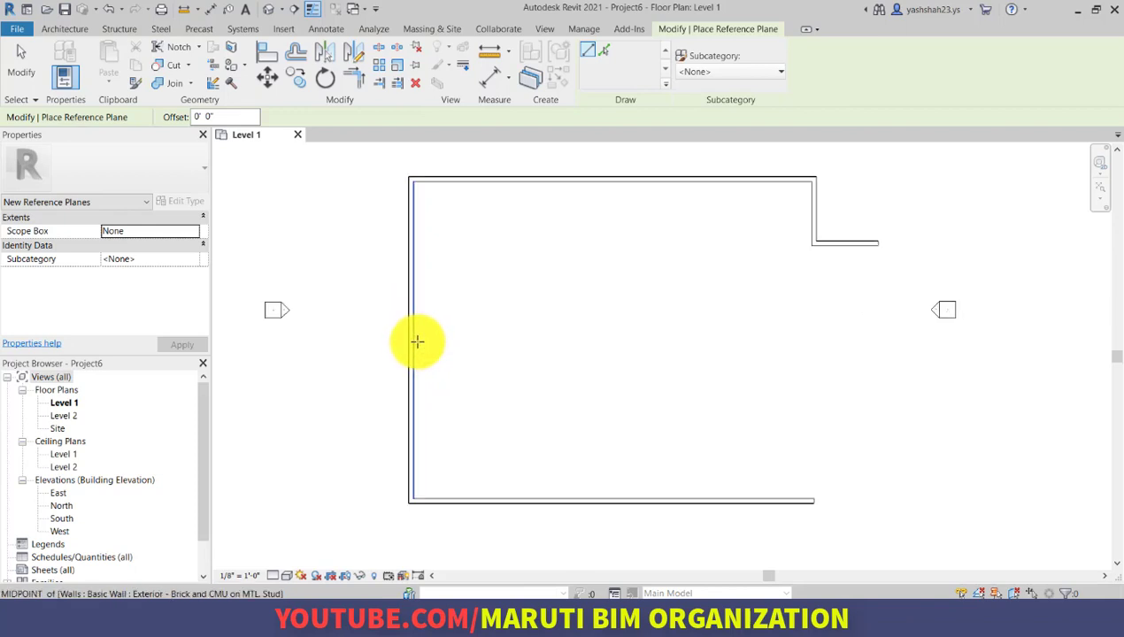
scroll(417, 342, up, 5)
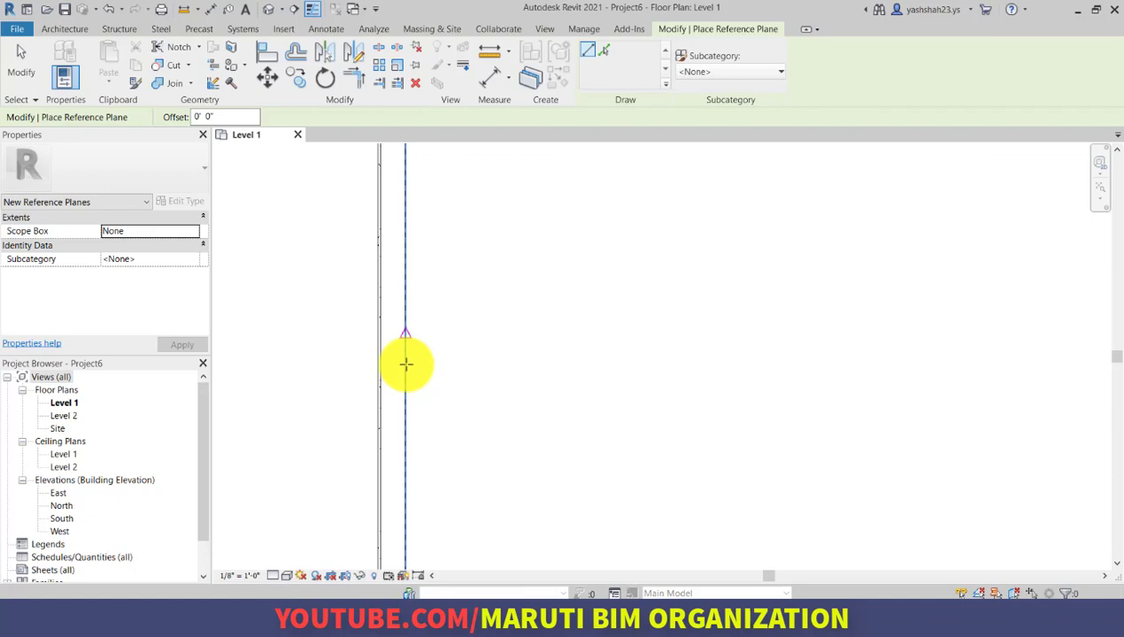
click(15, 71)
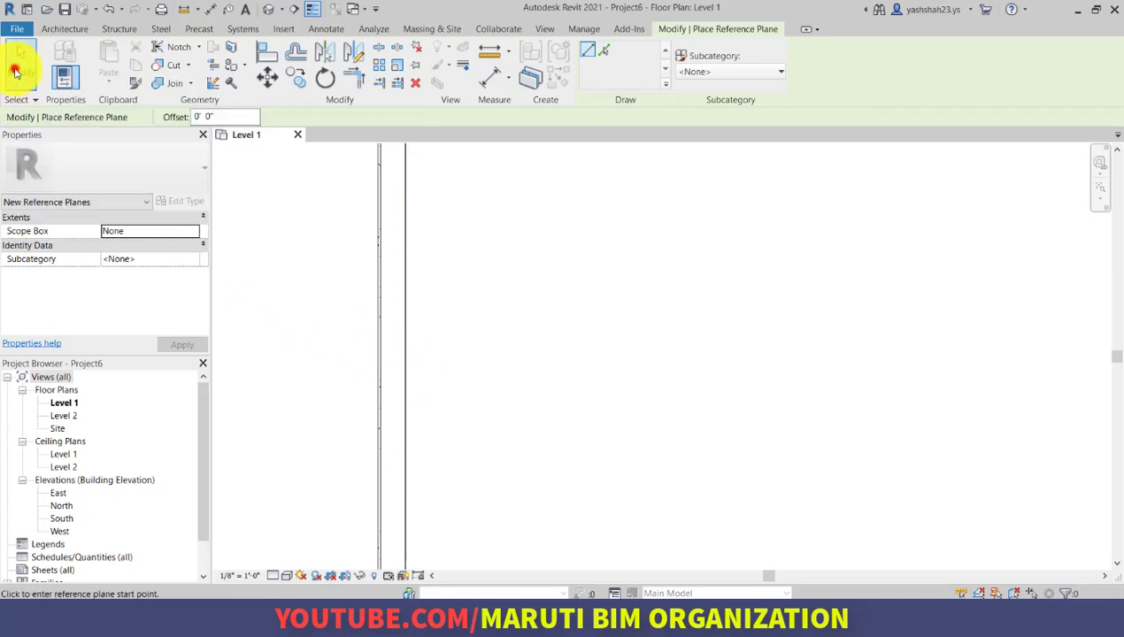
- Examine the object snap options and the temporary override shortcuts in the Snaps settings
click(583, 29)
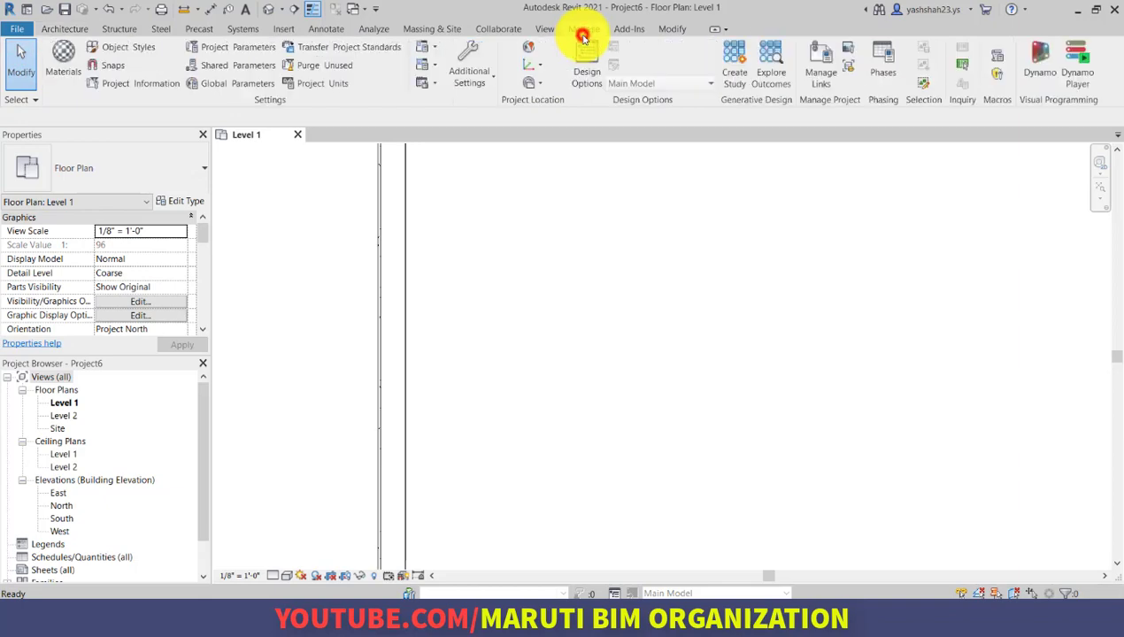
click(110, 65)
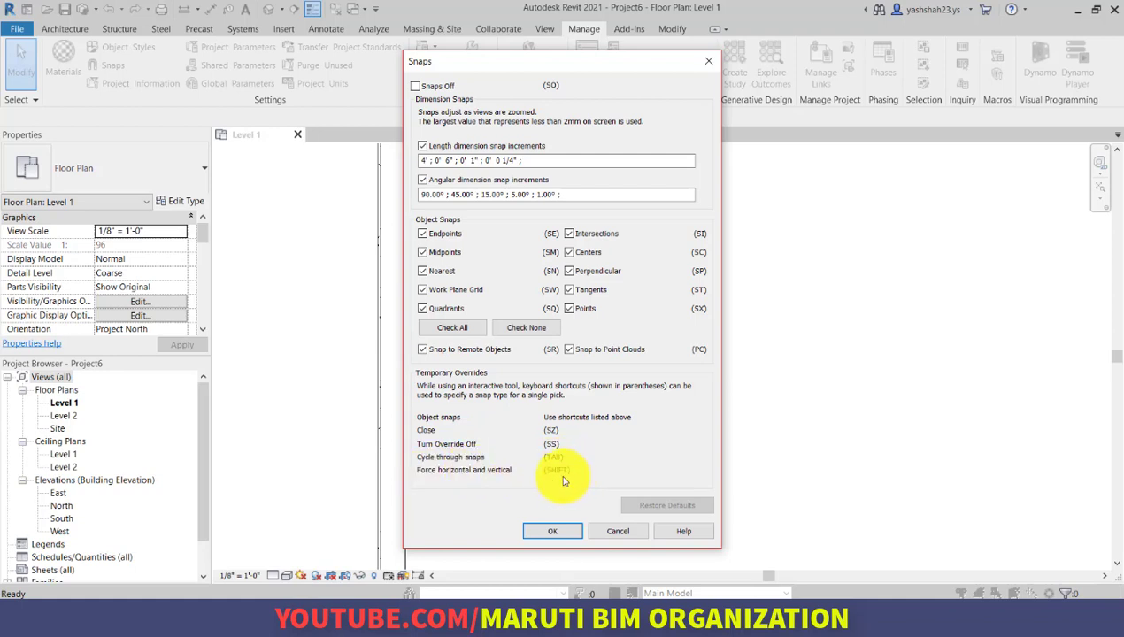
click(606, 527)
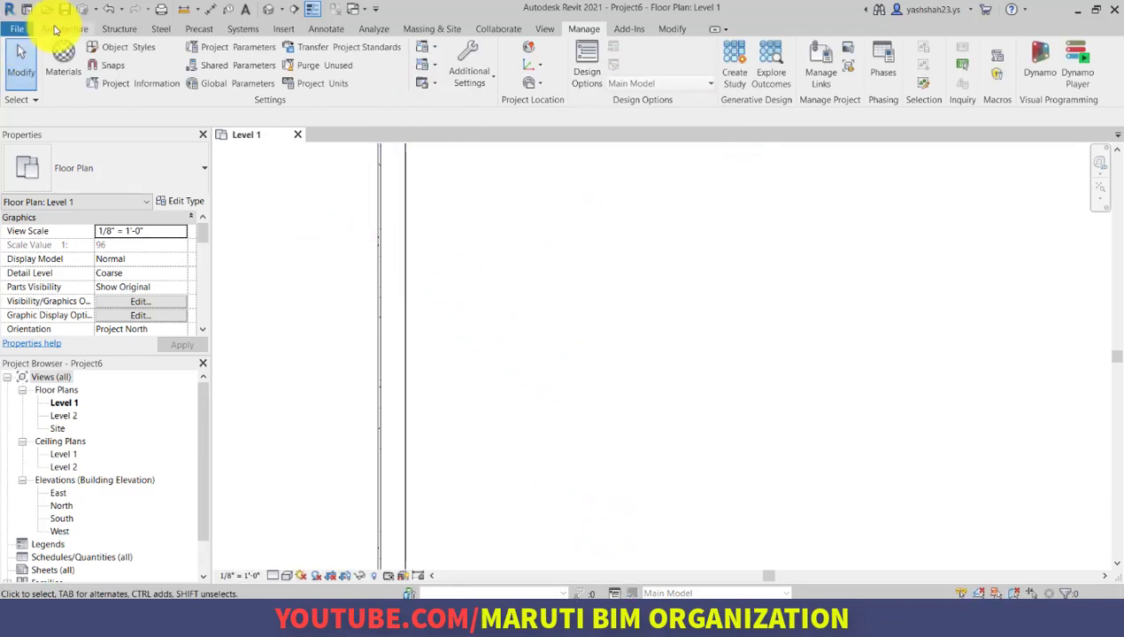
- Draw a horizontal reference plane from the west wall's midpoint eastward past the east elevation marker, using the midpoint snap override
click(55, 31)
click(1084, 63)
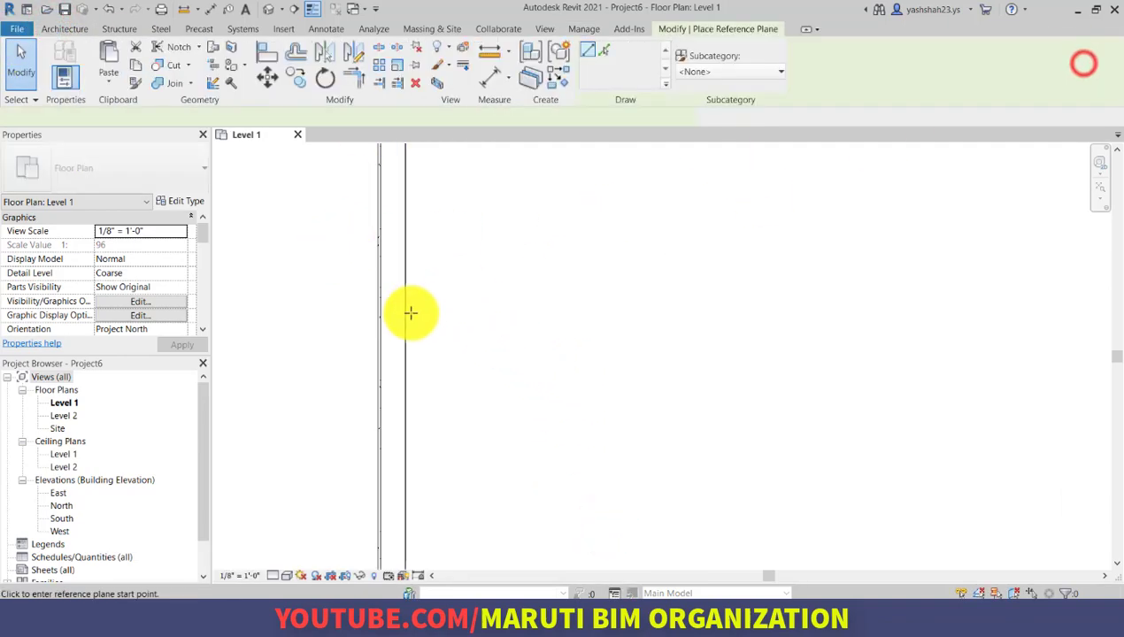
key(s)
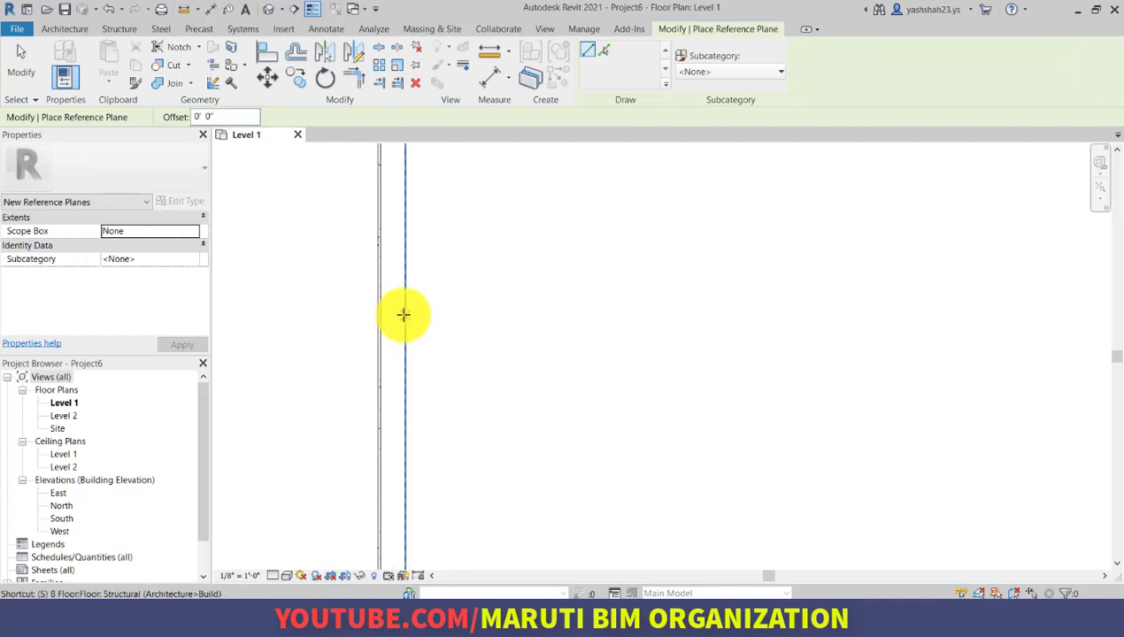
key(m)
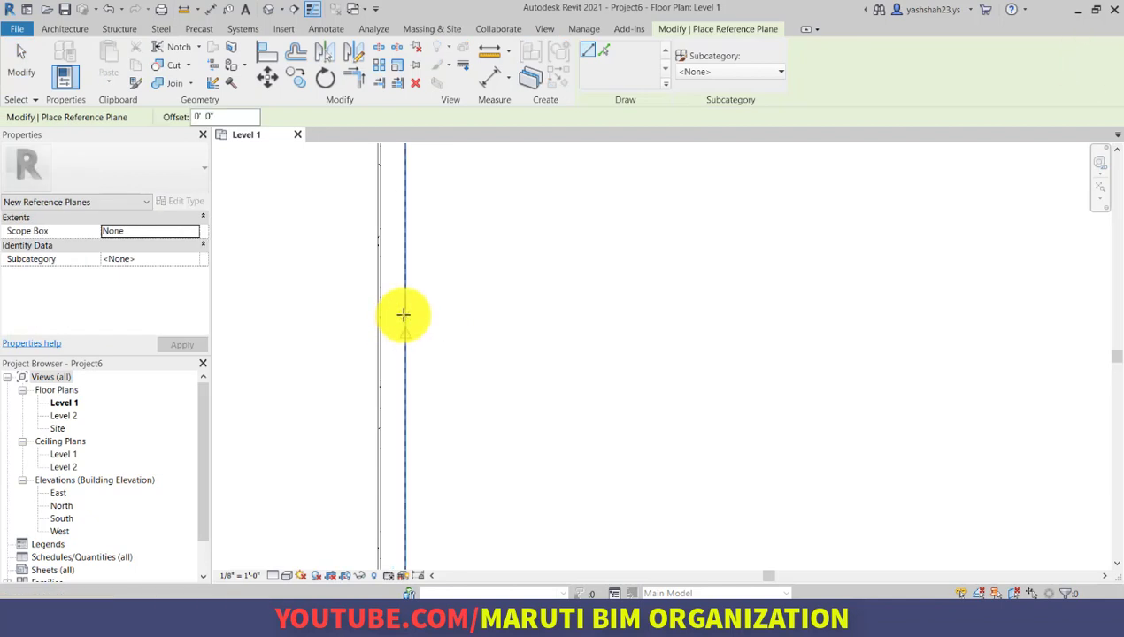
click(403, 314)
scroll(347, 317, down, 6)
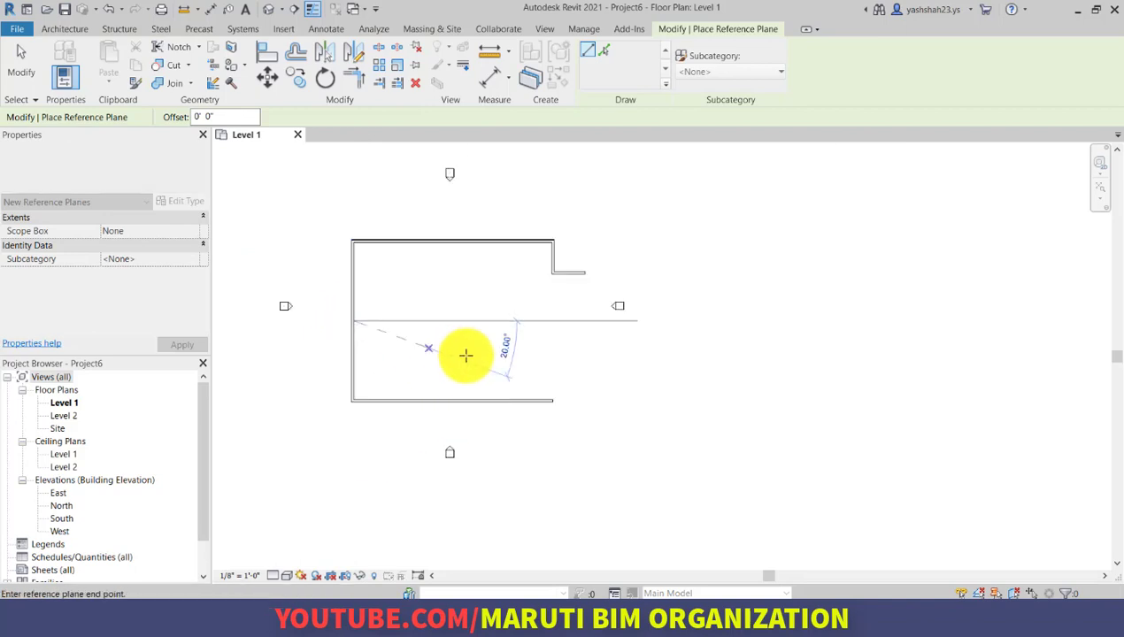
click(634, 328)
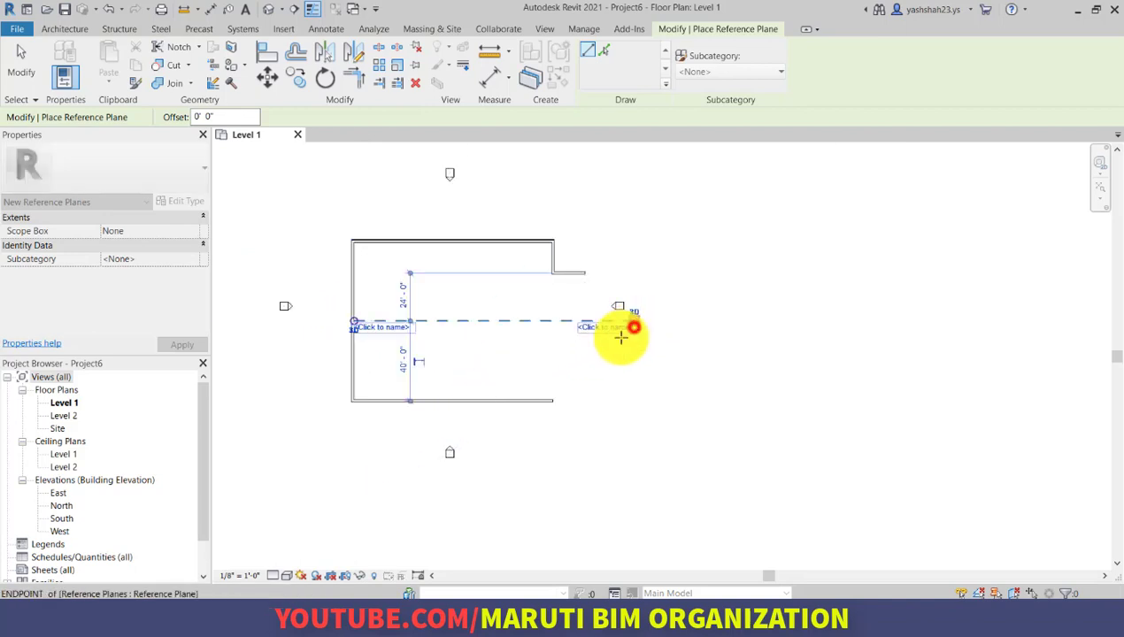
click(20, 73)
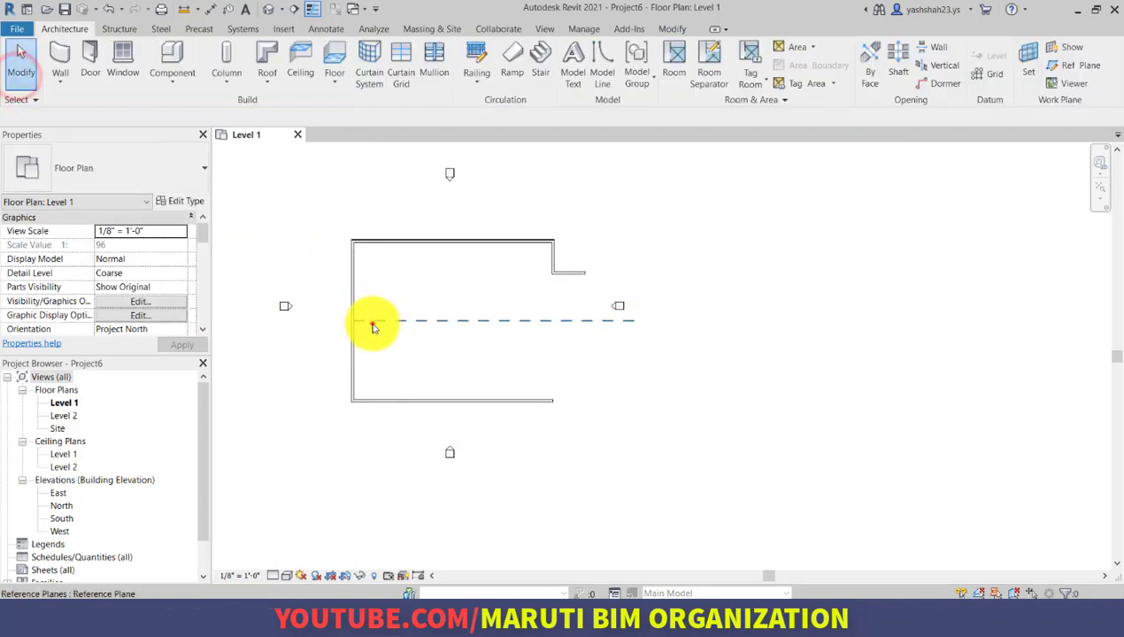
- Extend the west end of the horizontal reference plane outward beyond the west wall
click(354, 320)
drag(350, 321, 297, 321)
click(291, 385)
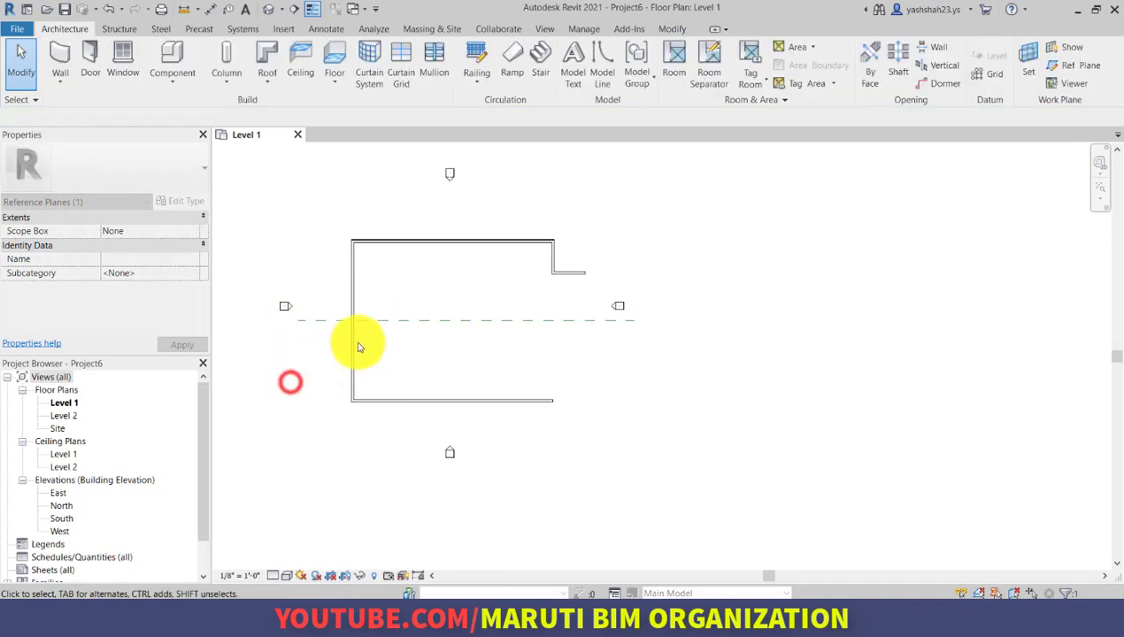
- Name the horizontal reference plane CENTER
click(396, 326)
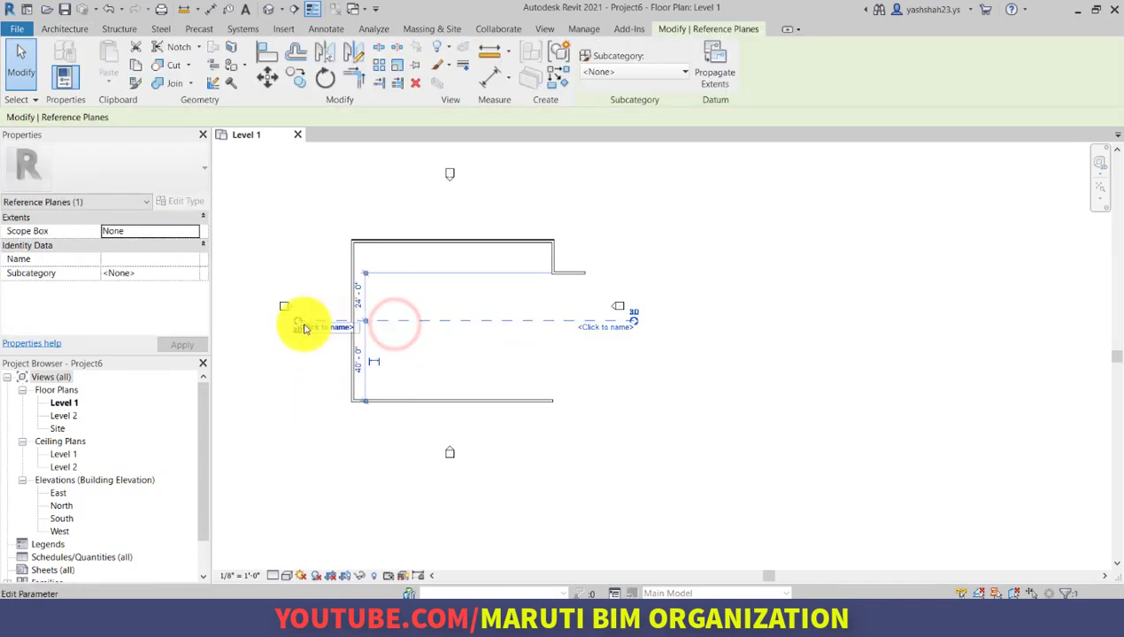
click(130, 259)
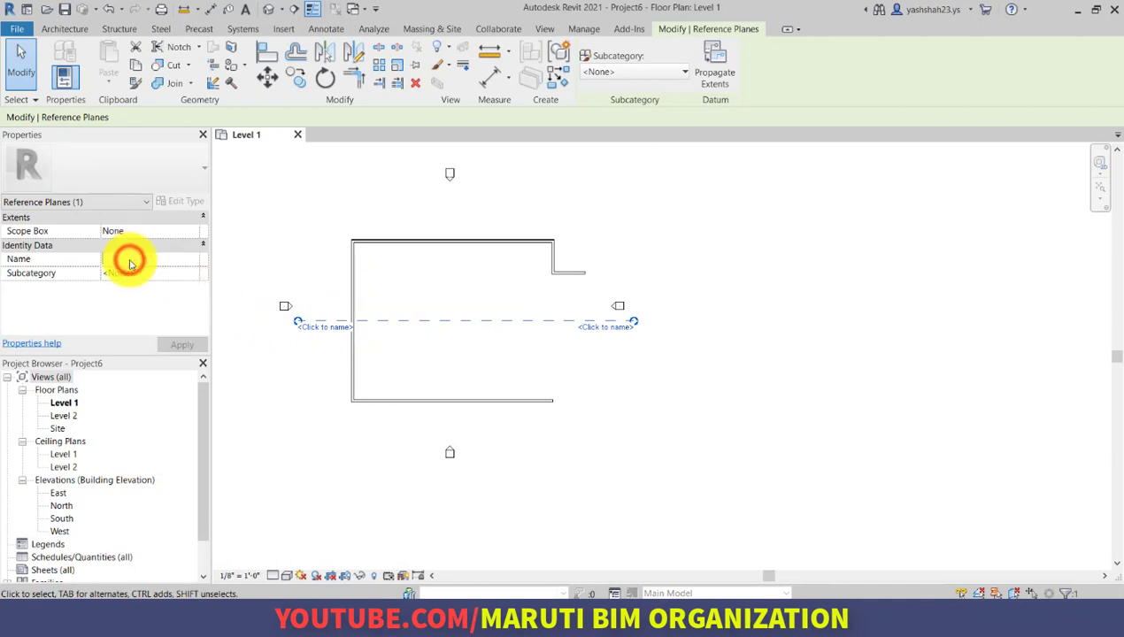
text(CENTER)
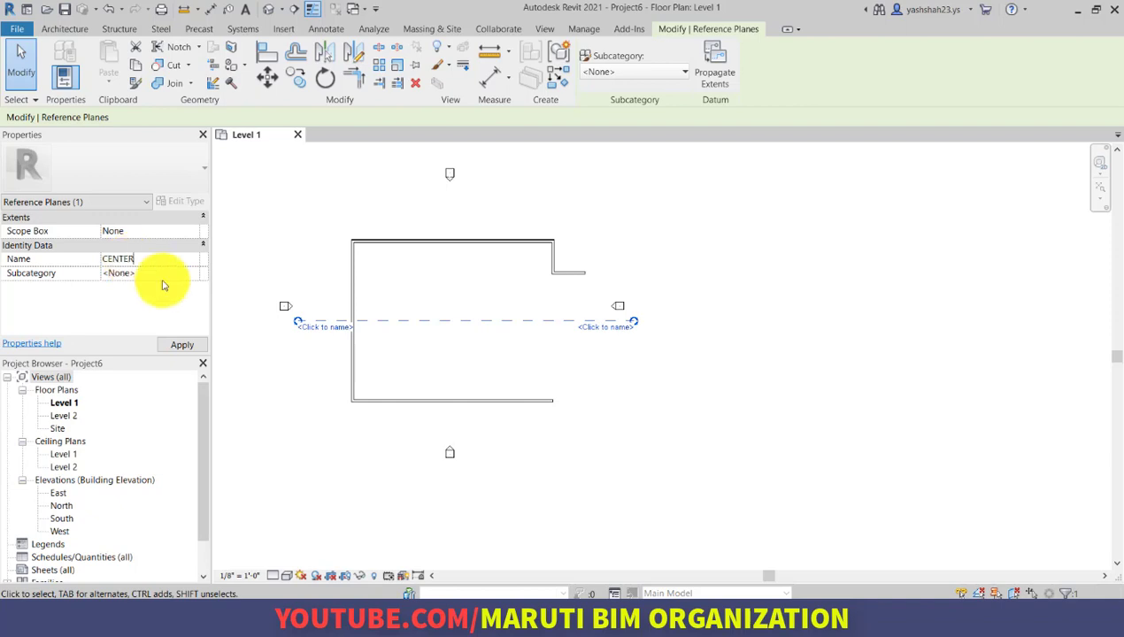
click(234, 386)
- Select both short walls at the northeast jog with a crossing window and clear the selection
scroll(482, 284, up, 5)
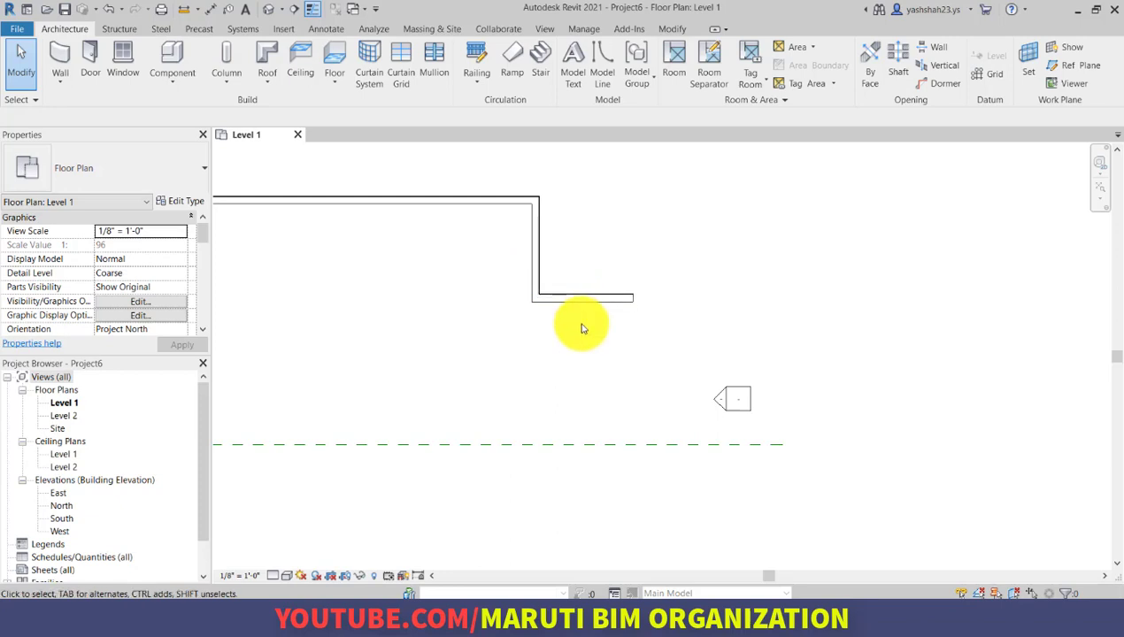
drag(581, 323, 510, 282)
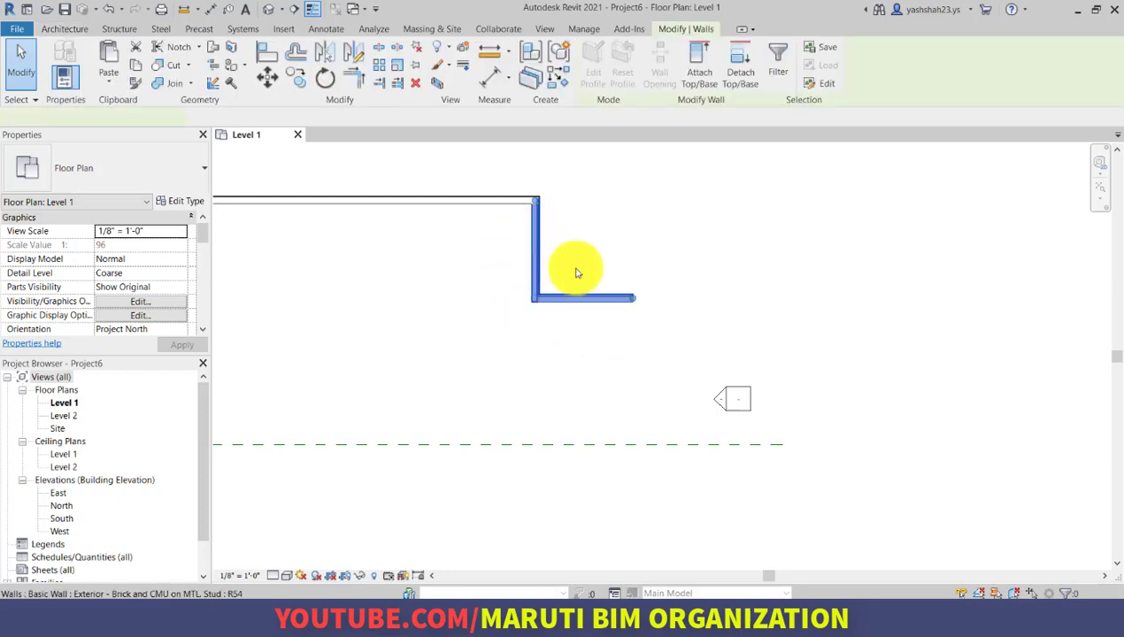
click(576, 290)
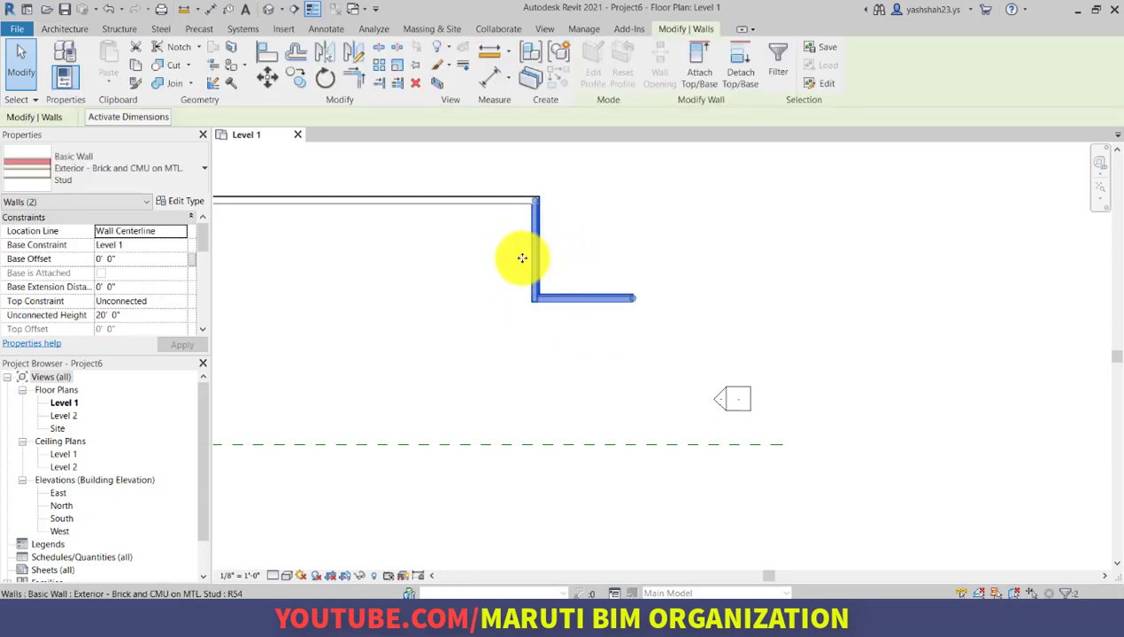
click(574, 334)
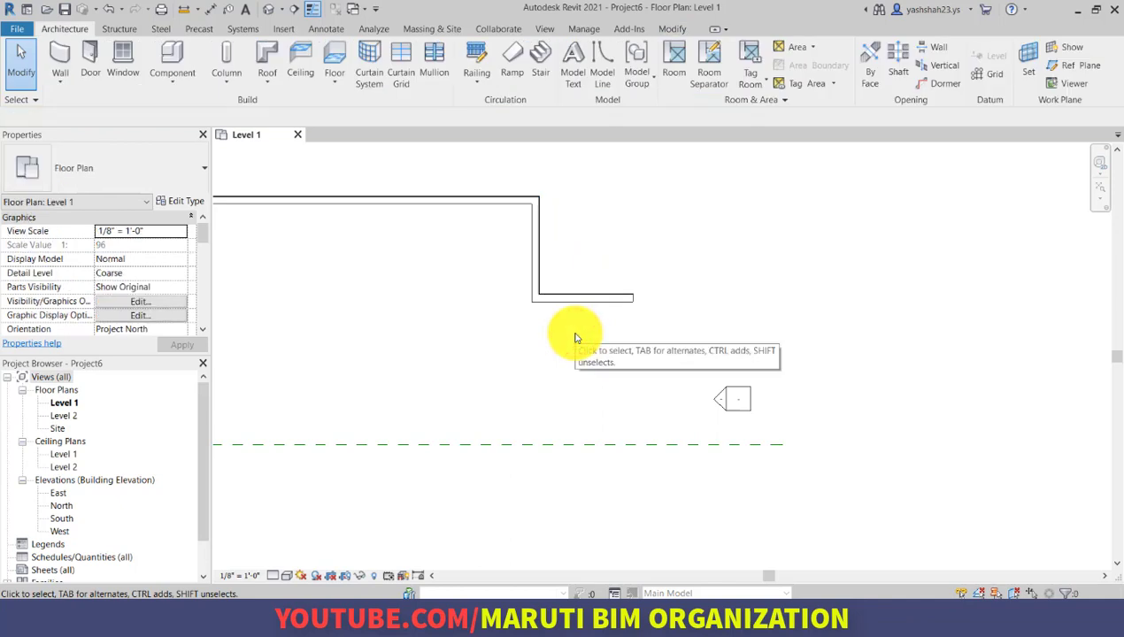
- Select the short north-south wall, add the adjoining east-west wall to the selection individually, and clear the selection
click(576, 299)
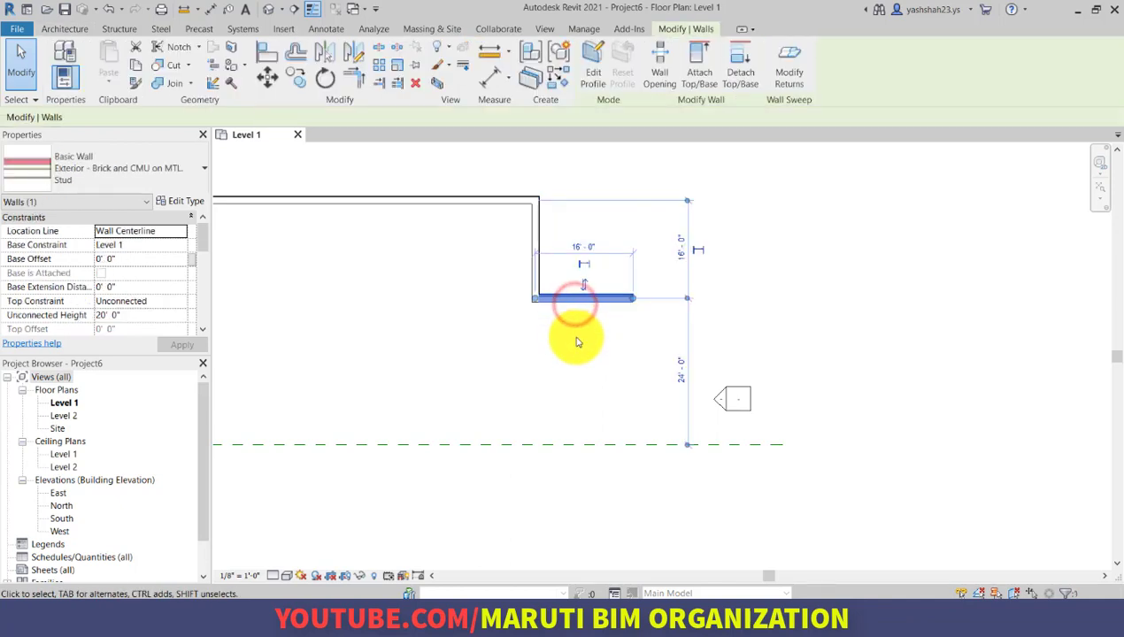
click(534, 228)
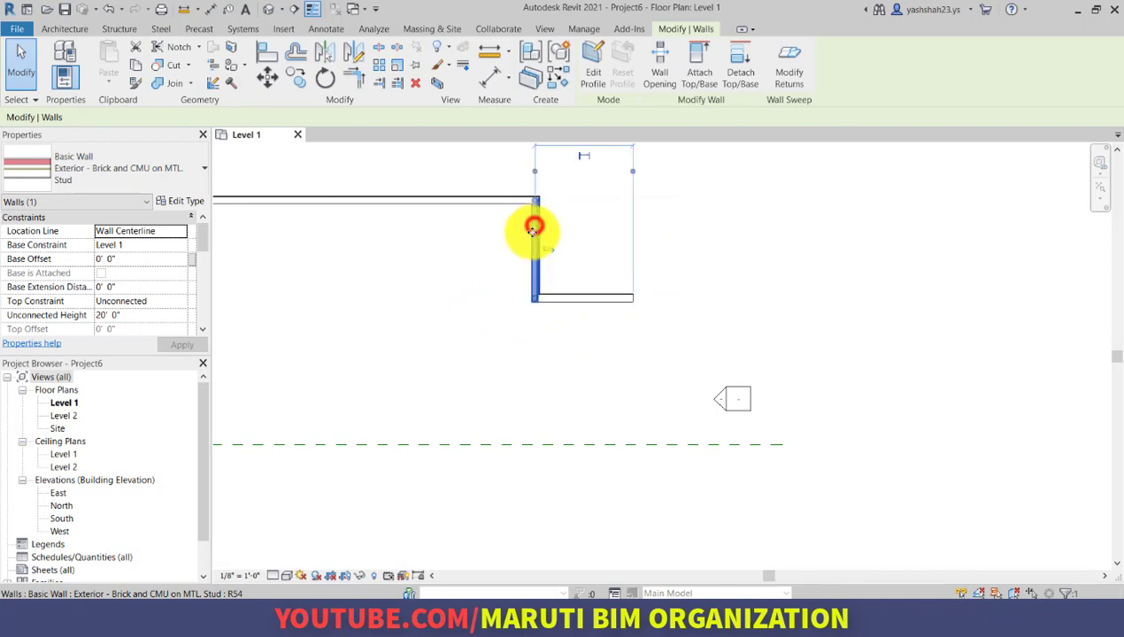
ctrl+click(580, 304)
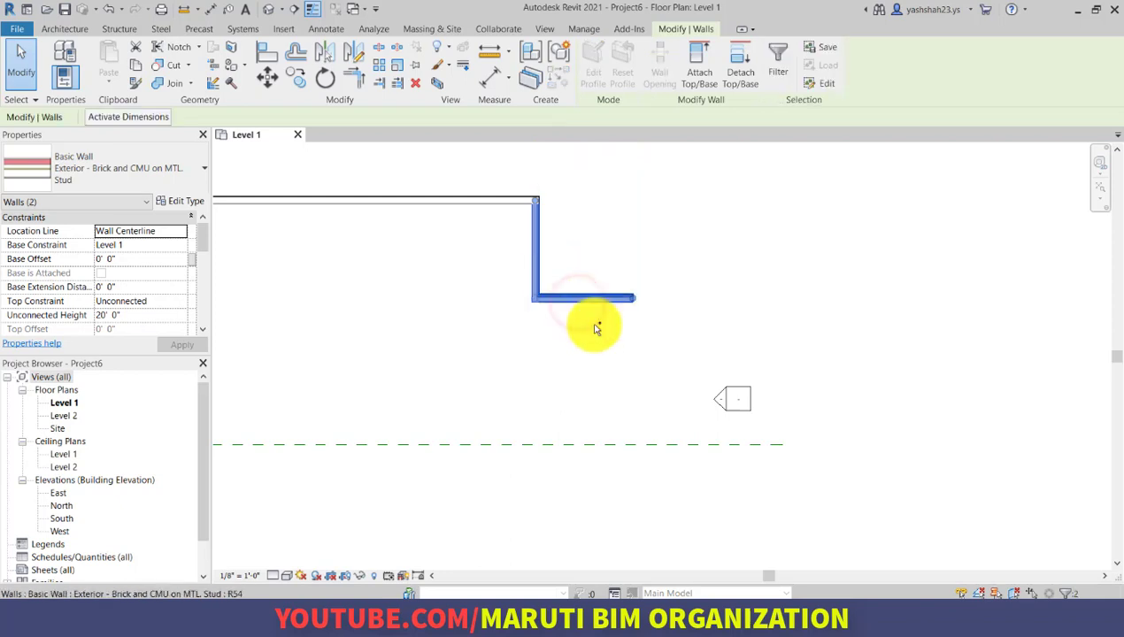
click(547, 357)
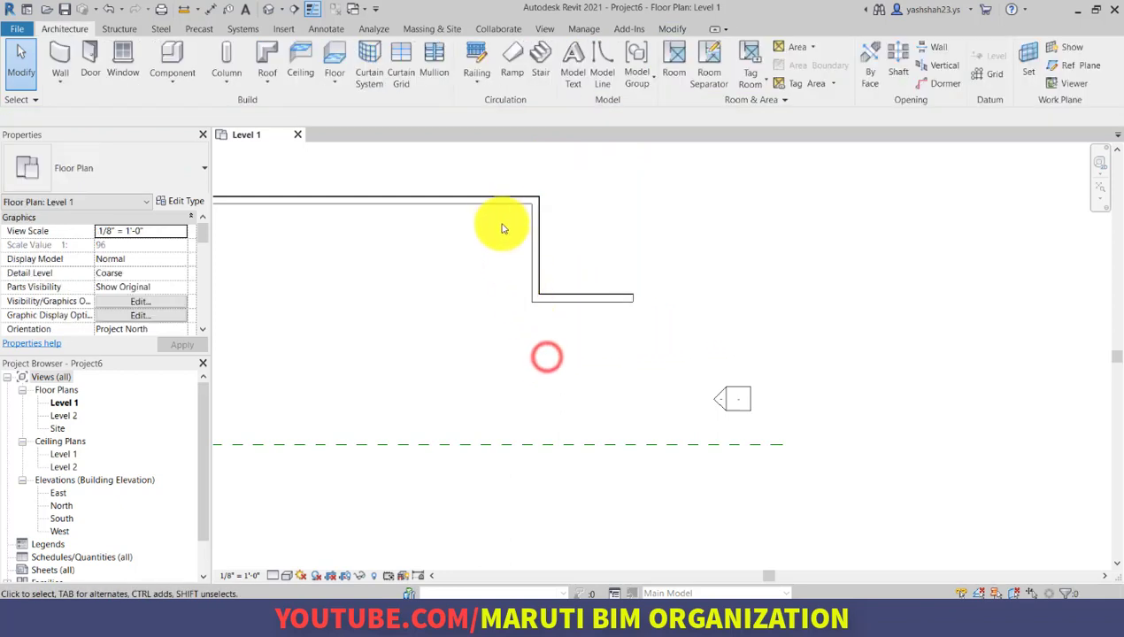
- Select the two short northeast walls with a fully enclosing window and again with a crossing window, clearing each selection
drag(496, 163, 694, 360)
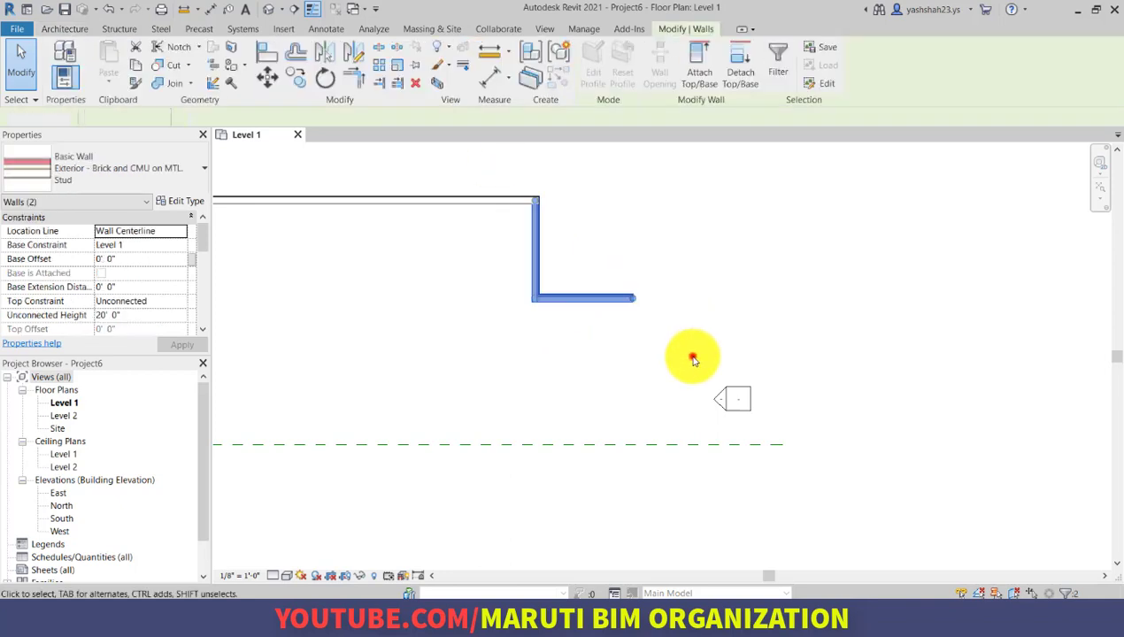
click(693, 357)
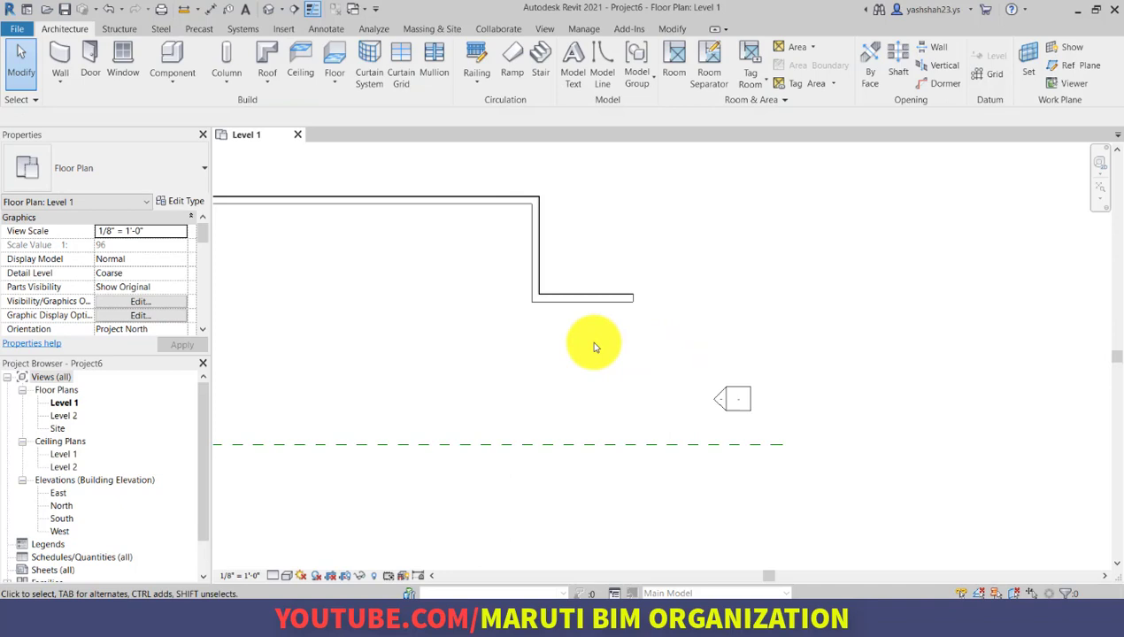
drag(594, 343, 508, 281)
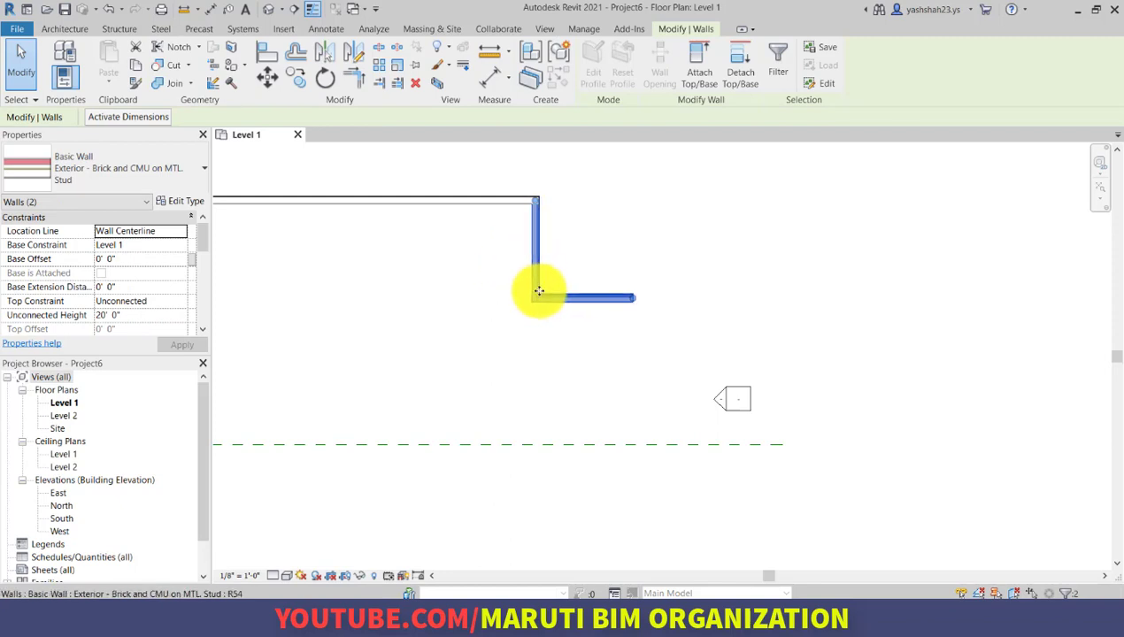
click(494, 171)
- Draw an enclosing selection window around the short north-south wall that only partly covers the adjoining east-west wall
drag(491, 167, 606, 338)
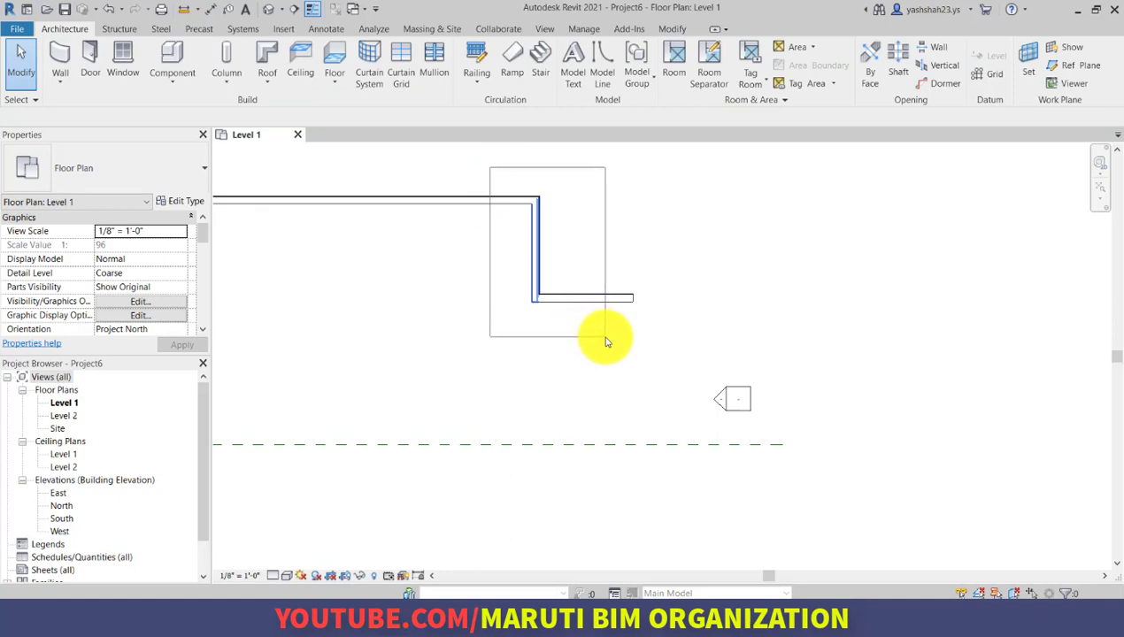
drag(606, 341, 605, 341)
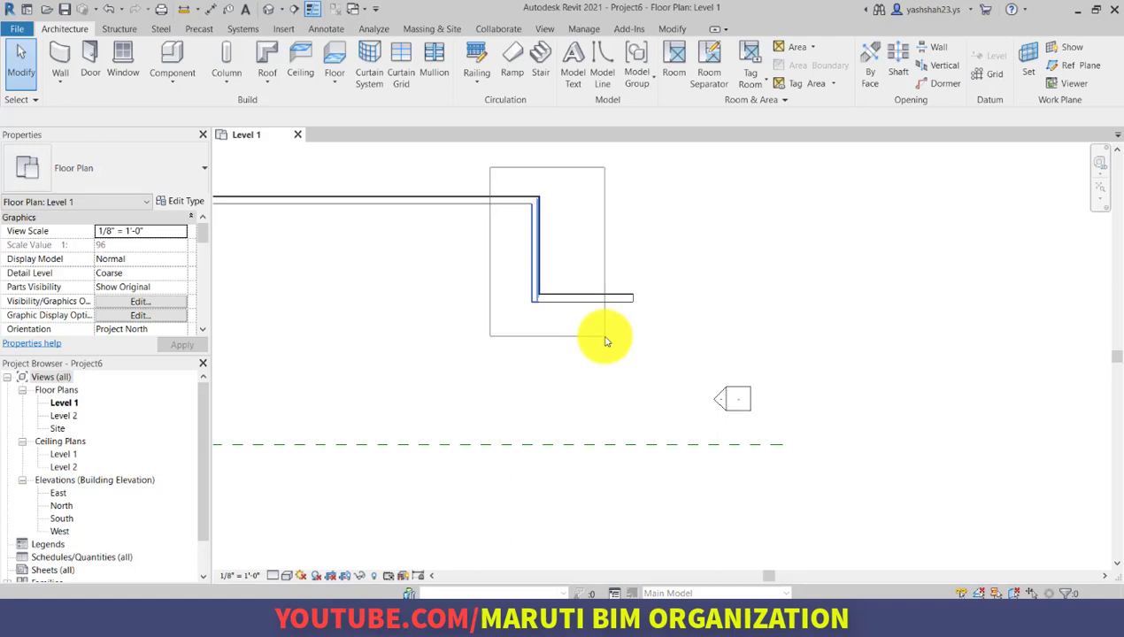